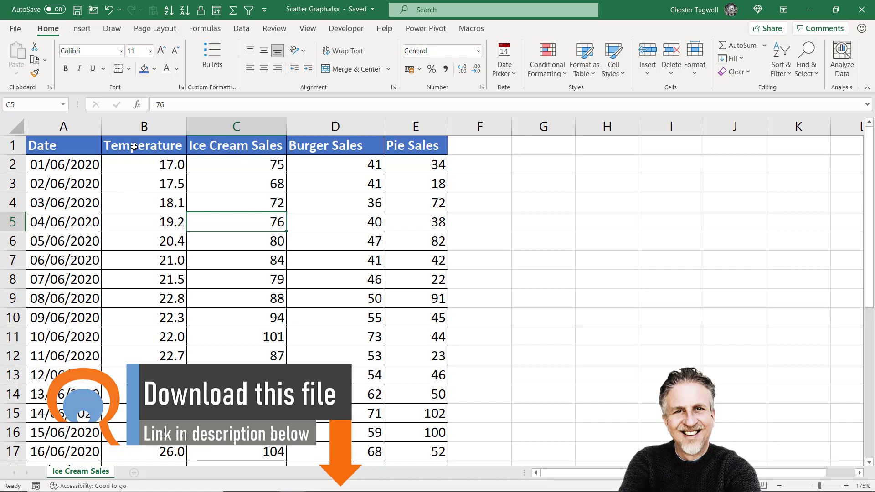
# Select B1:C31, the Temperature and Ice Cream Sales headers down to the last June row
pyautogui.moveTo(144, 151); pyautogui.dragTo(238, 146)
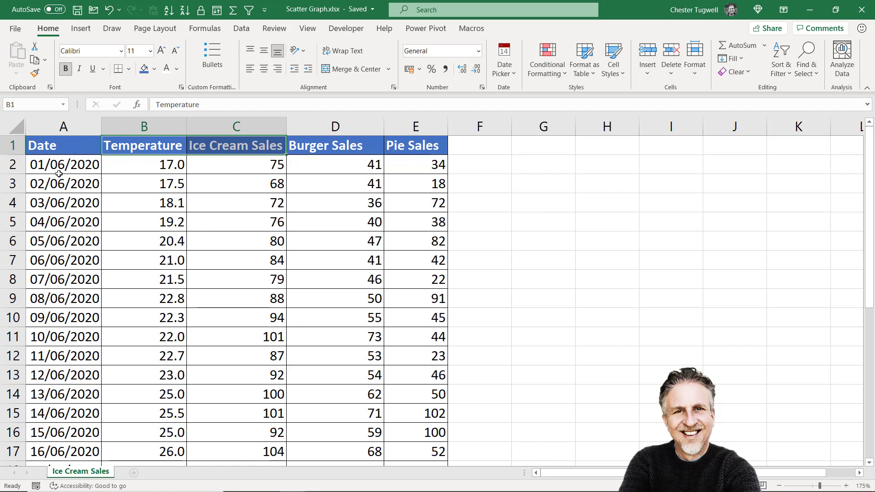
pyautogui.moveTo(132, 145); pyautogui.dragTo(239, 146)
pyautogui.hotkey('ctrl', 'shift', 'Down')
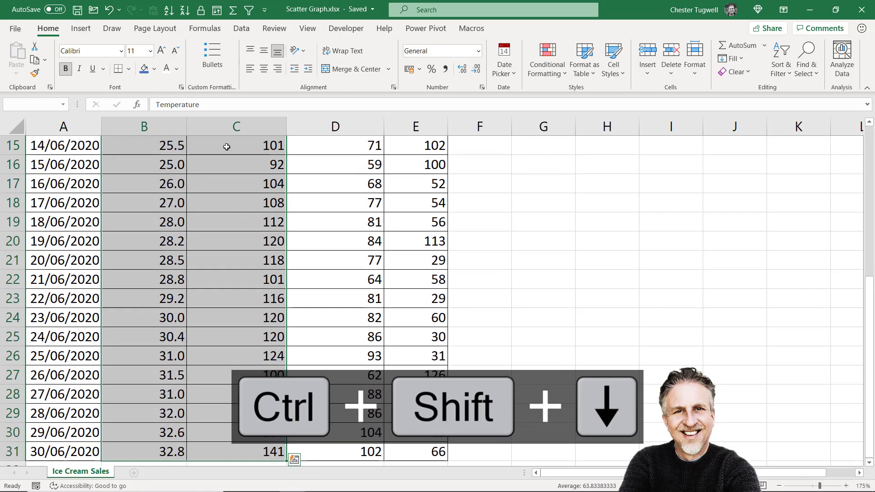
pyautogui.hotkey('ctrl', 'BackSpace')
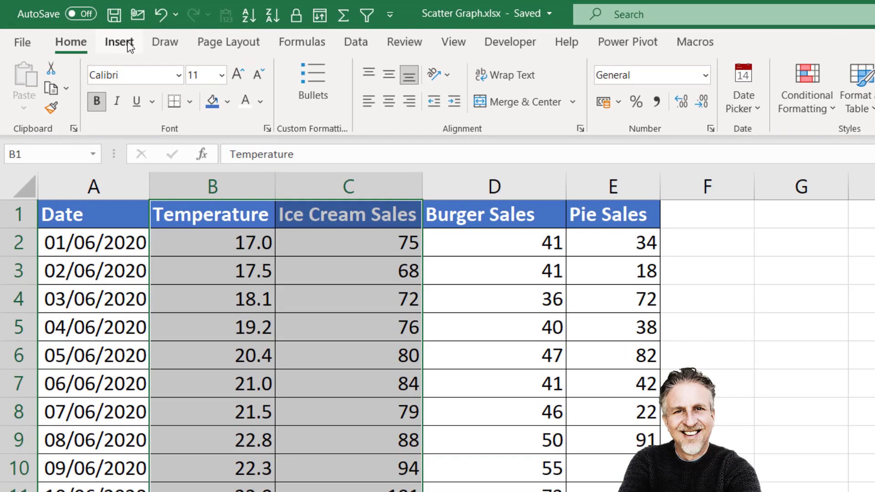
# Insert the recommended Scatter chart plotting ice cream sales against temperature
pyautogui.click(119, 42)
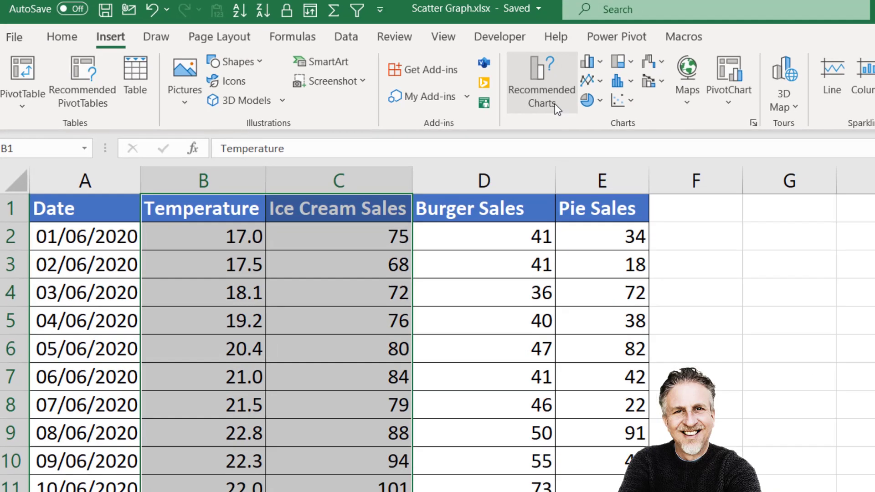
pyautogui.click(564, 109)
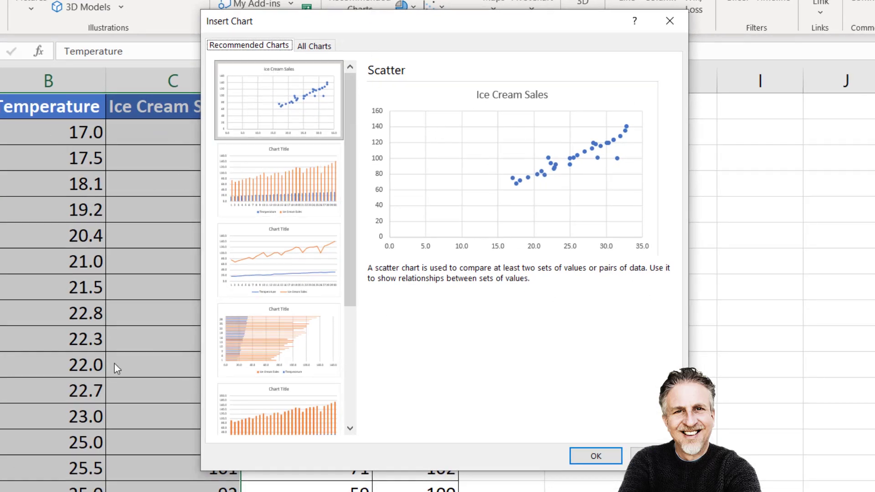
pyautogui.click(305, 108)
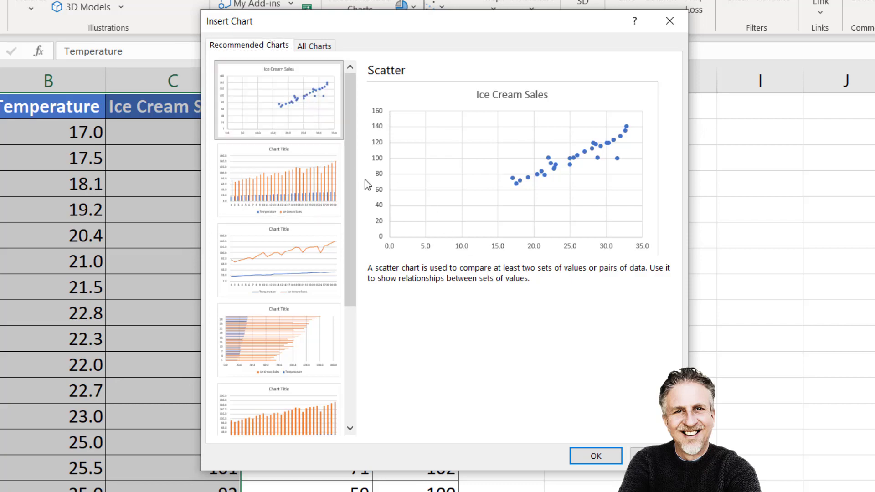
pyautogui.click(606, 457)
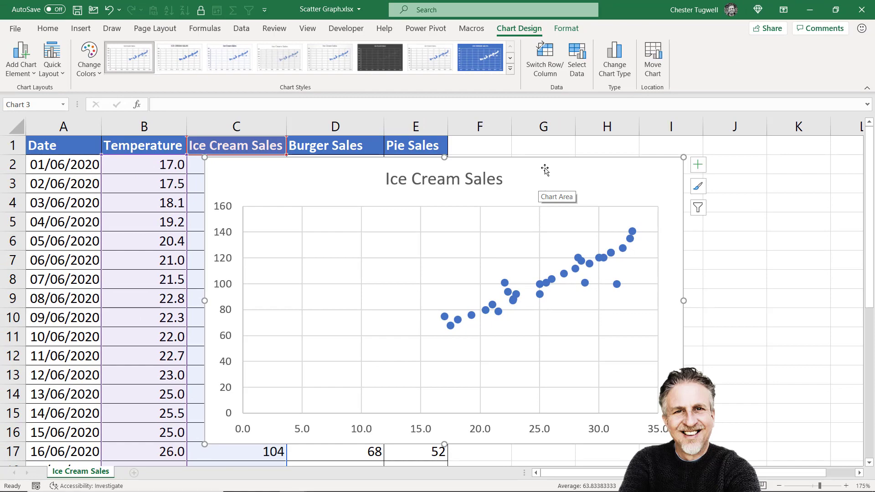
# Replace the chart with a markers-only Scatter chart and position it over columns B to H
pyautogui.press('Delete')
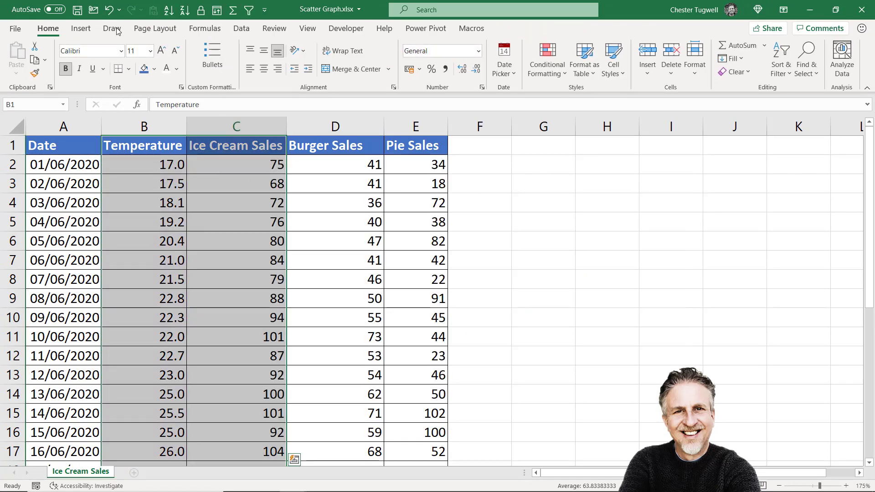
pyautogui.click(84, 28)
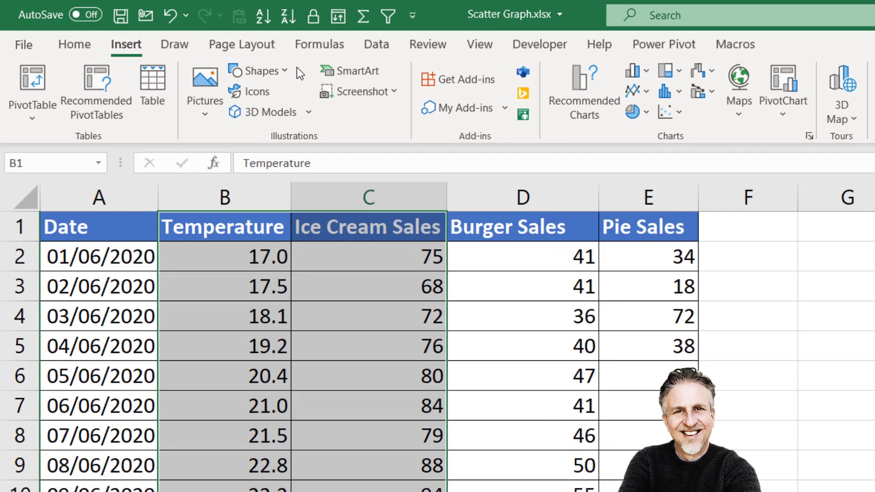
pyautogui.click(680, 114)
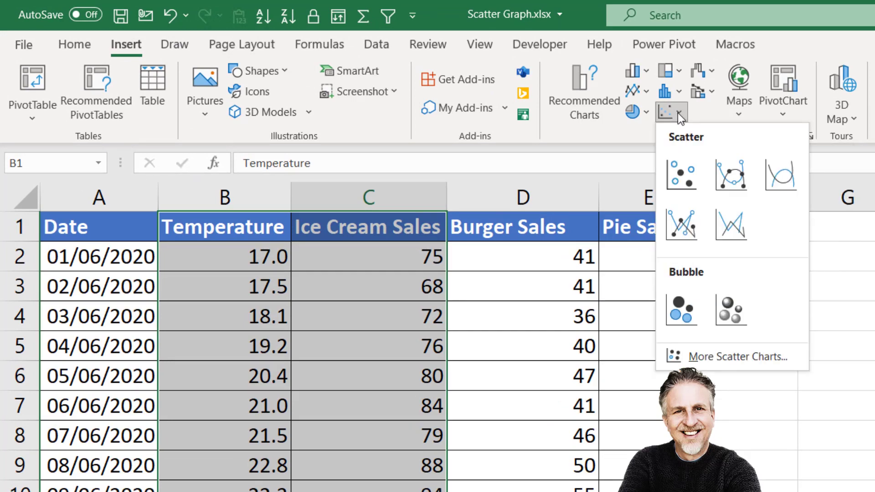
pyautogui.click(682, 173)
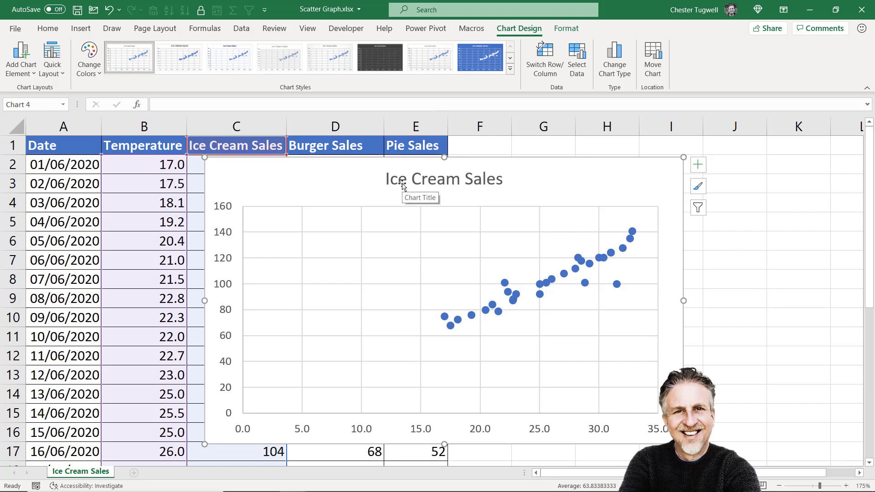
pyautogui.moveTo(402, 186); pyautogui.dragTo(548, 173)
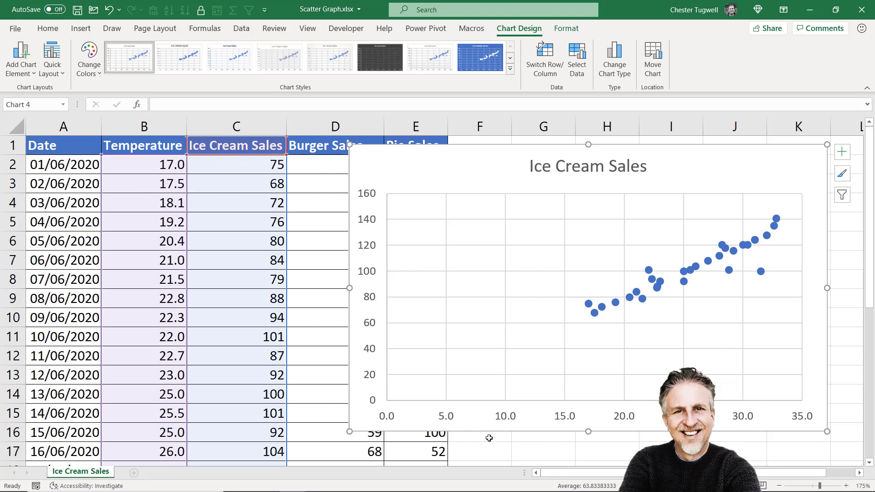
pyautogui.moveTo(480, 173); pyautogui.dragTo(293, 178)
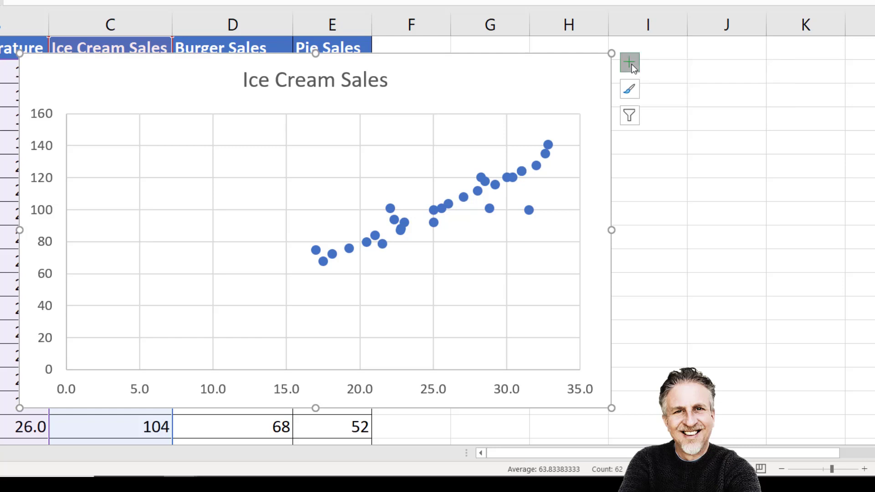
# Add axis titles and link the horizontal axis title to cell B1, Temperature
pyautogui.click(632, 64)
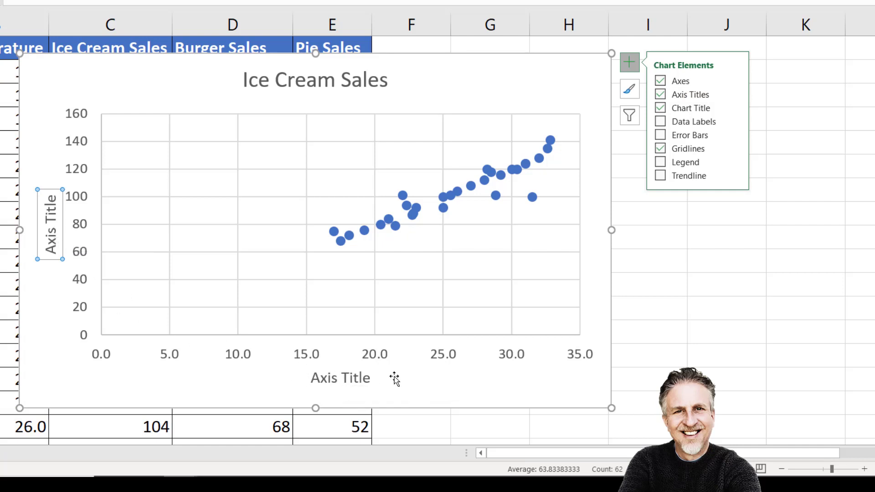
pyautogui.moveTo(384, 368); pyautogui.dragTo(434, 370)
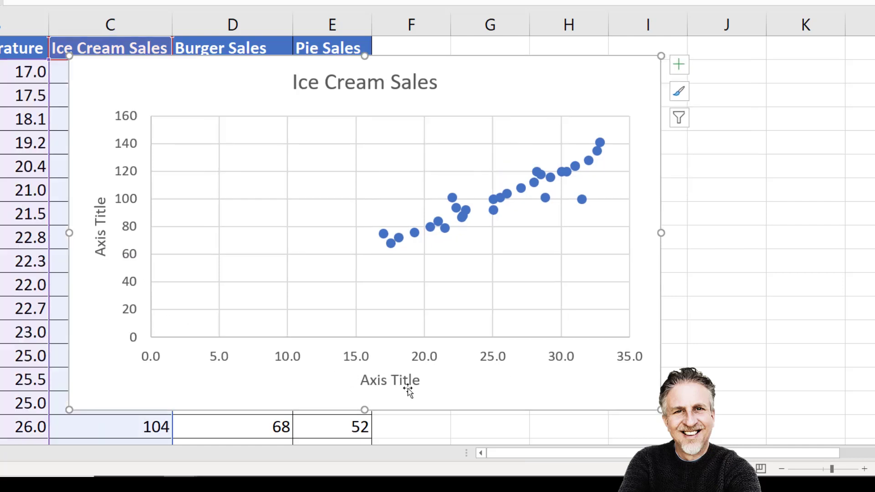
pyautogui.click(367, 380)
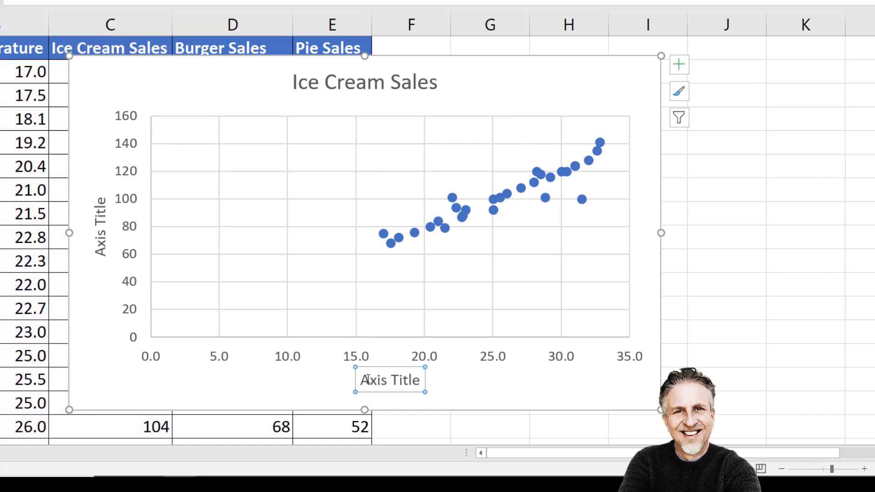
pyautogui.moveTo(361, 380); pyautogui.dragTo(423, 381)
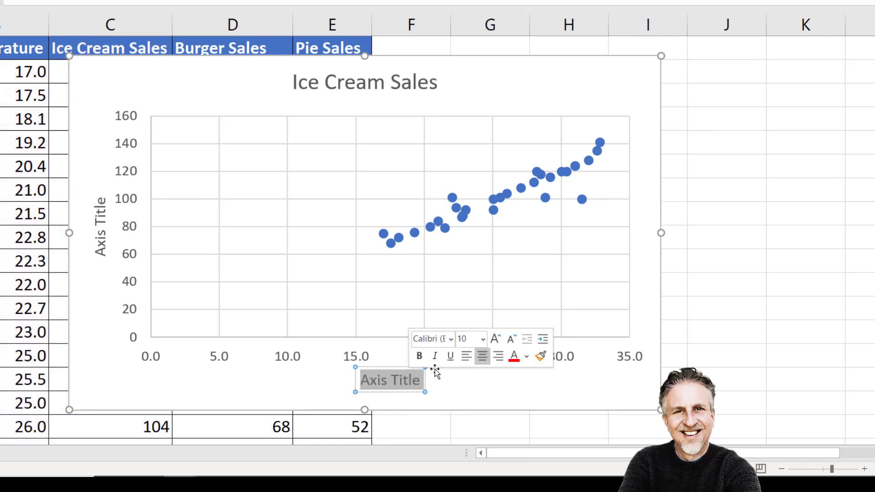
pyautogui.write('Temp')
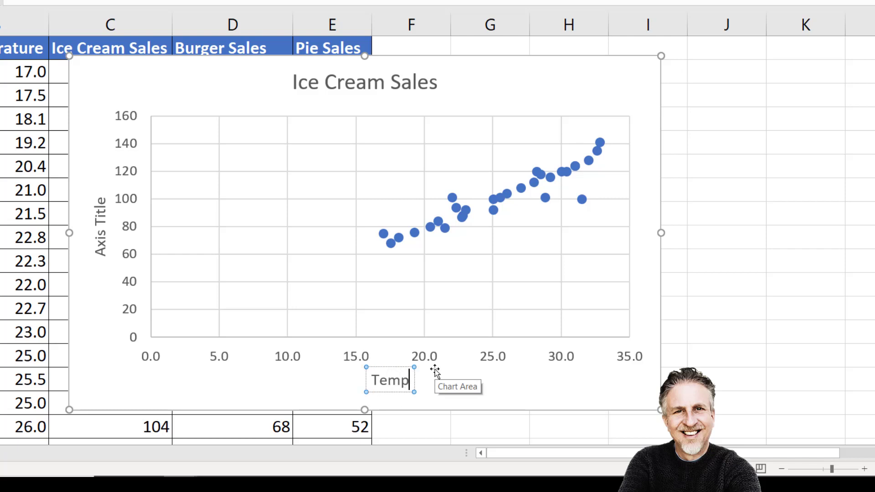
pyautogui.click(533, 379)
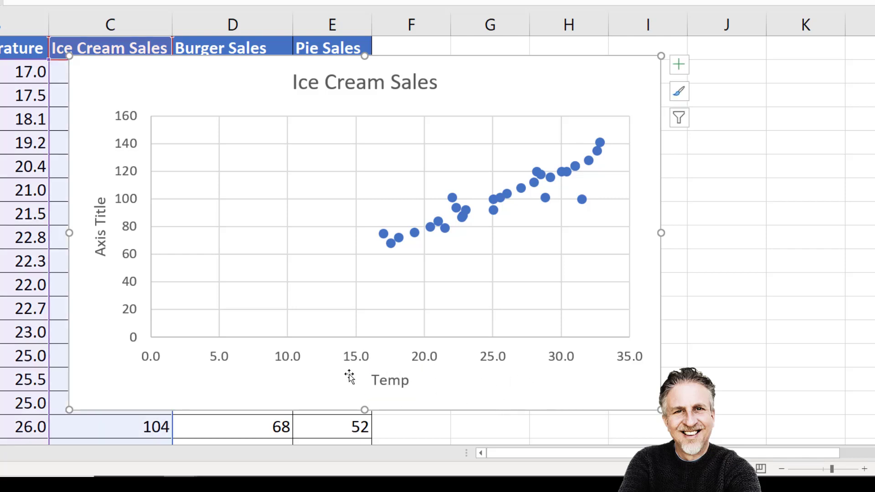
pyautogui.click(385, 381)
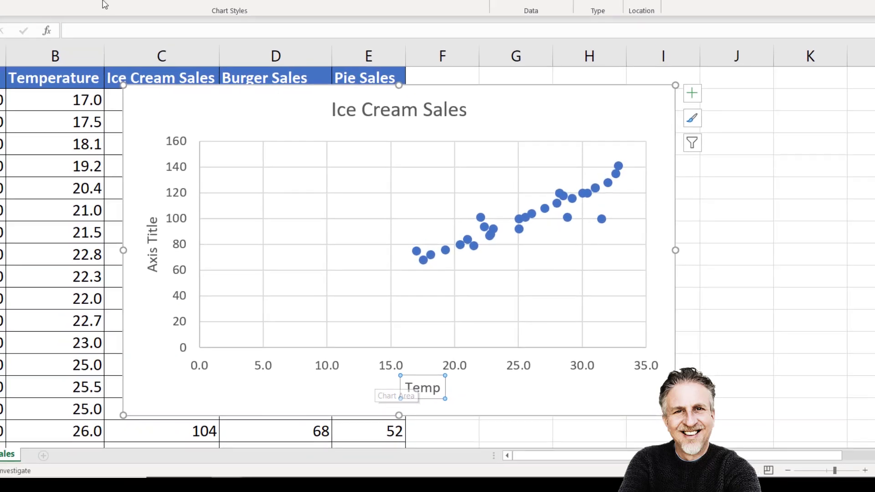
pyautogui.click(92, 29)
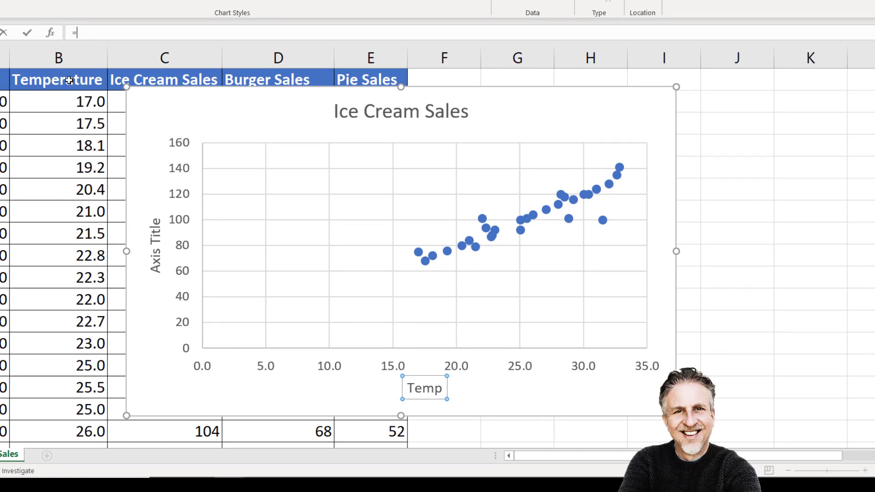
pyautogui.click(69, 80)
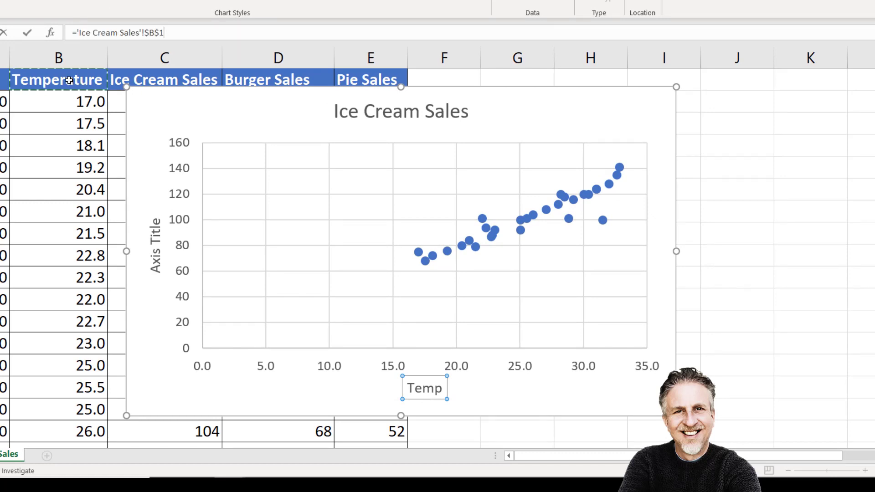
pyautogui.press('Return')
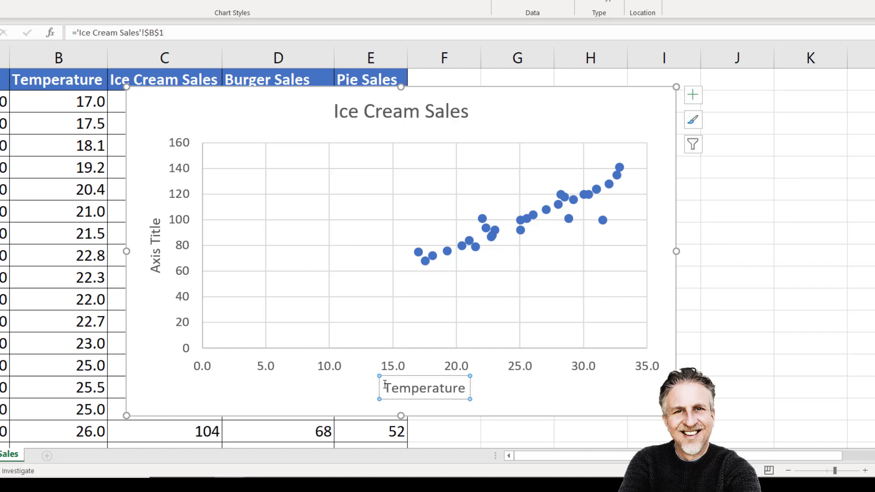
# Link the vertical axis title to cell C1, Ice Cream Sales
pyautogui.click(155, 237)
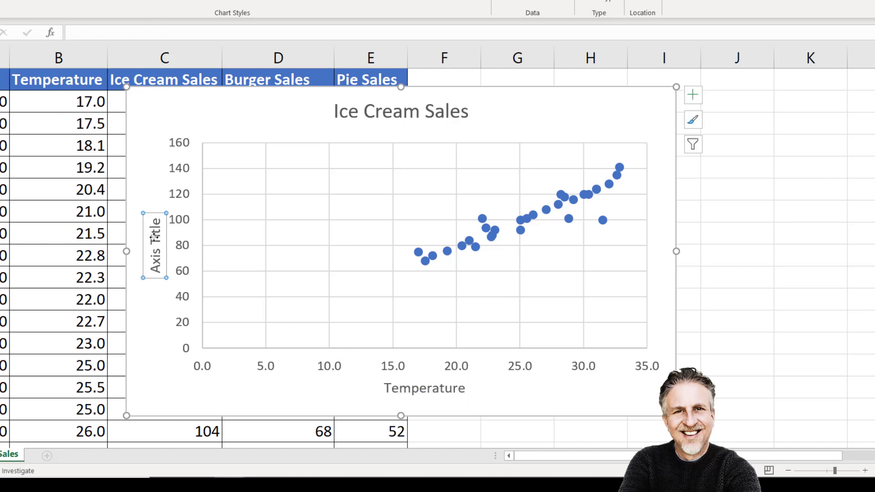
pyautogui.click(103, 33)
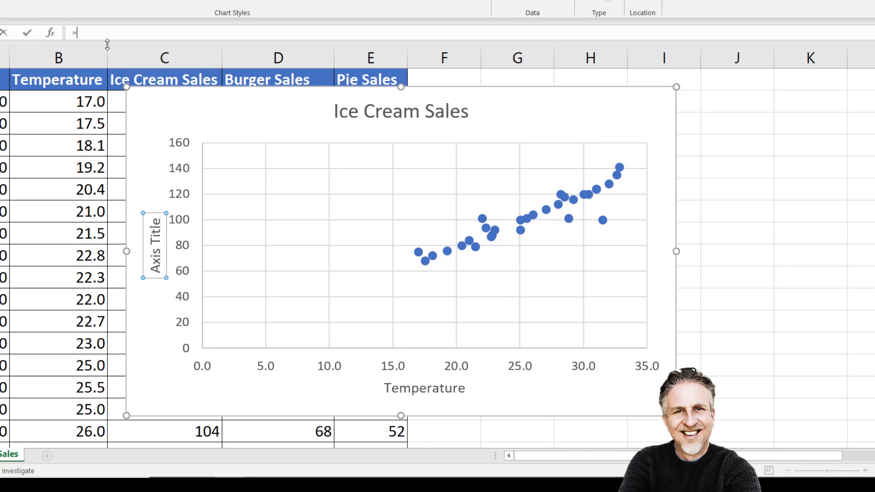
pyautogui.click(130, 80)
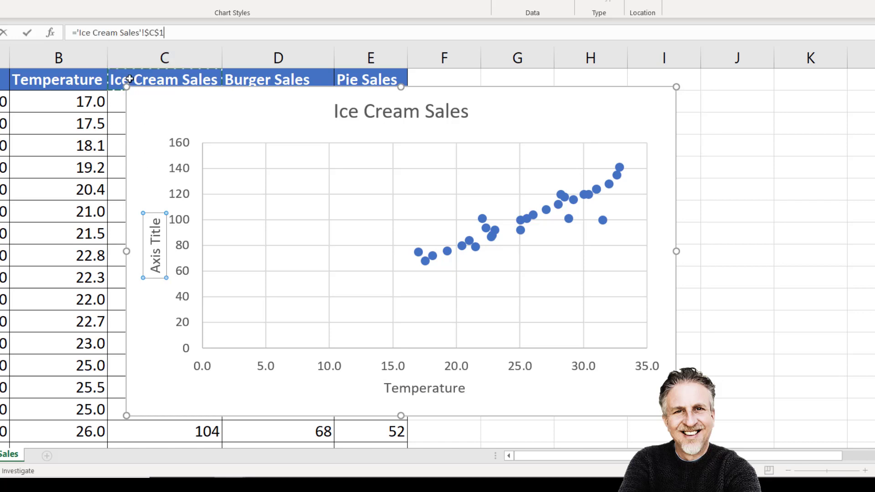
pyautogui.press('Return')
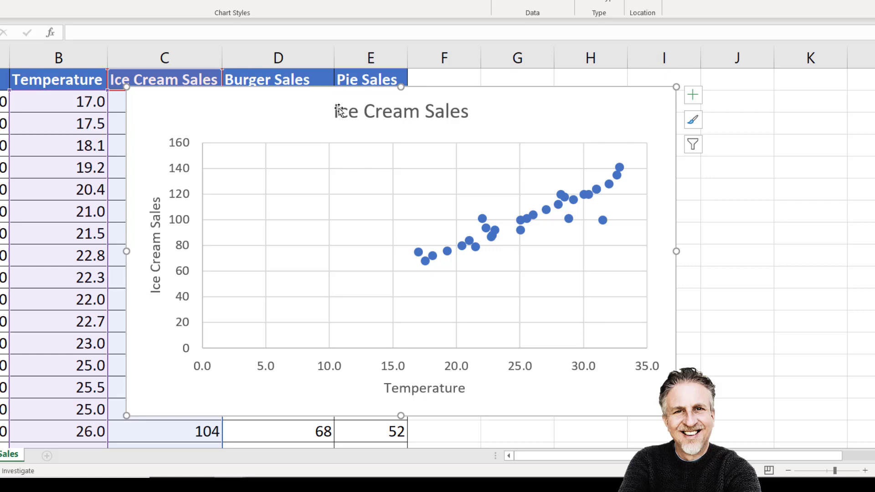
# Retitle the chart 'Ice Cream Sales vs Temperatue'
pyautogui.click(393, 118)
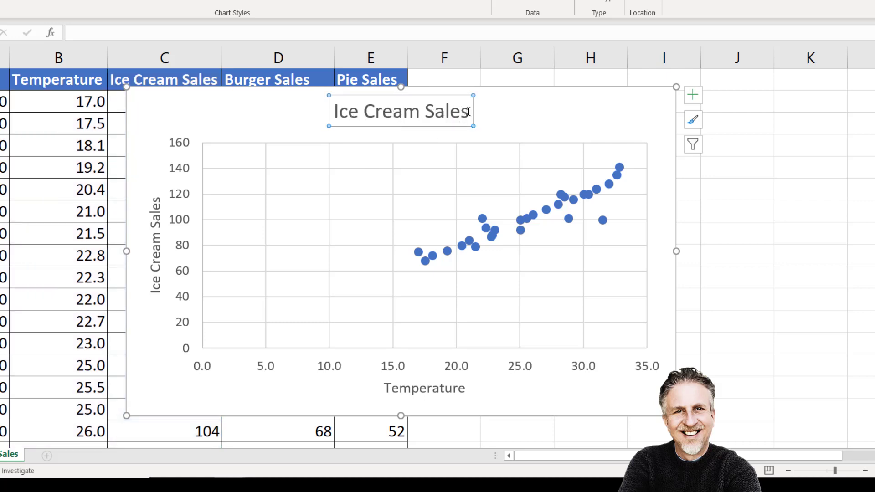
pyautogui.click(469, 112)
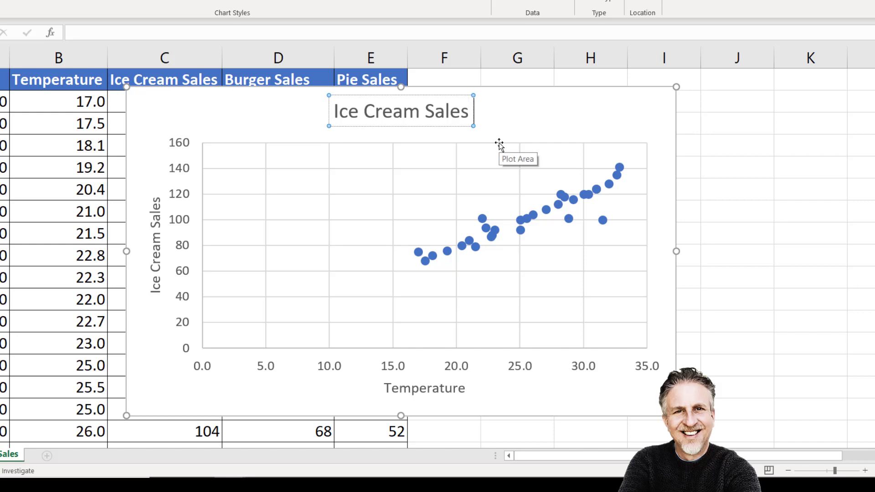
pyautogui.write('vs')
pyautogui.write(' Te,')
pyautogui.press('BackSpace')
pyautogui.press('BackSpace')
pyautogui.write('emp')
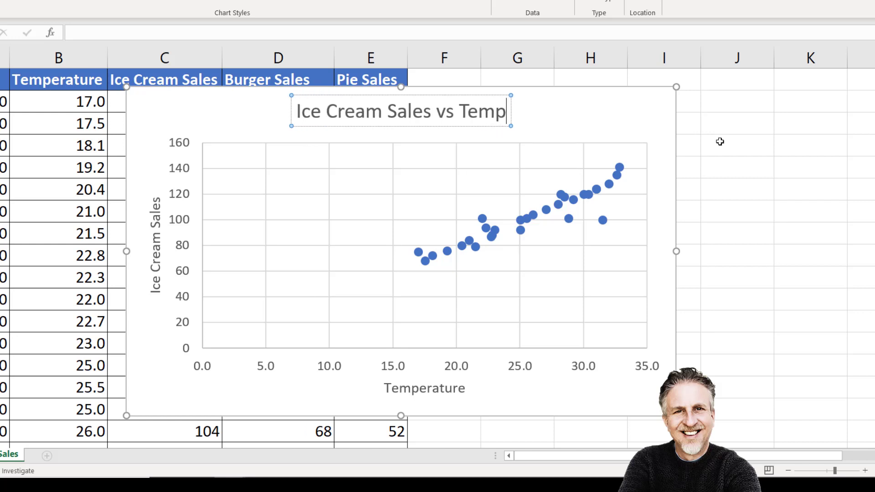
pyautogui.write('eratue')
pyautogui.press('Escape')
pyautogui.press('Escape')
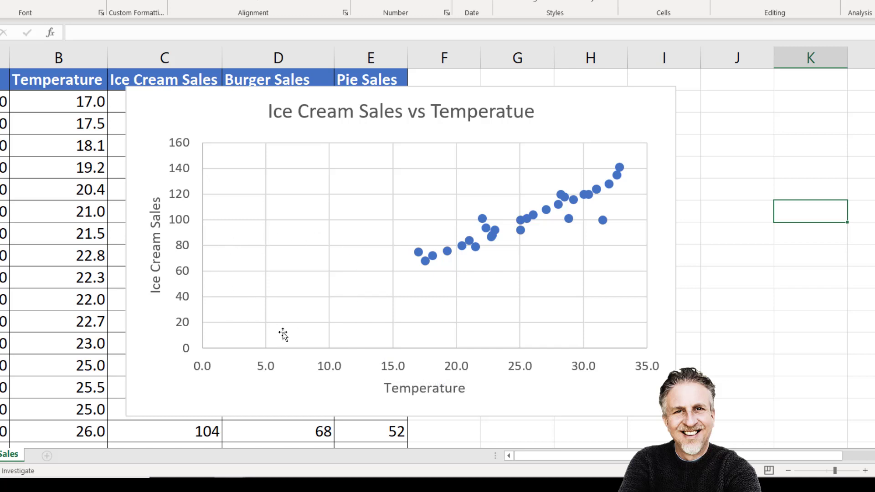
# Set the temperature axis Bounds Minimum to 15 in Format Axis
pyautogui.click(391, 372)
pyautogui.doubleClick(390, 372)
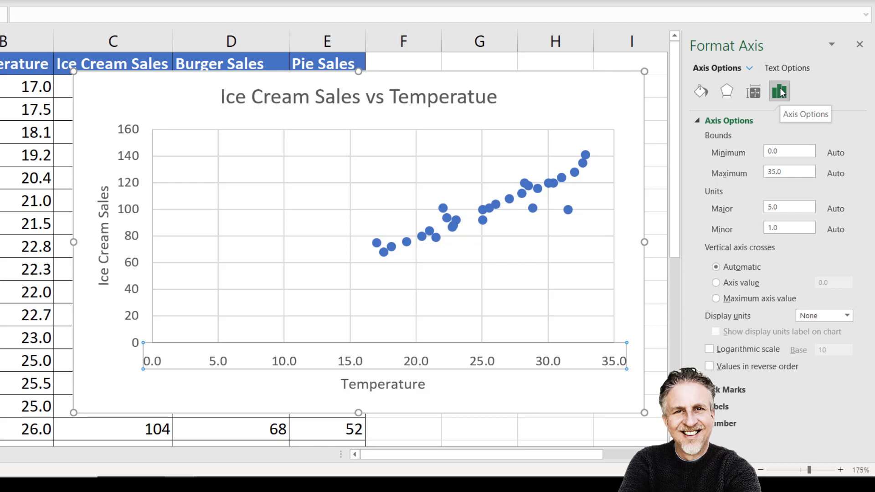
pyautogui.click(699, 122)
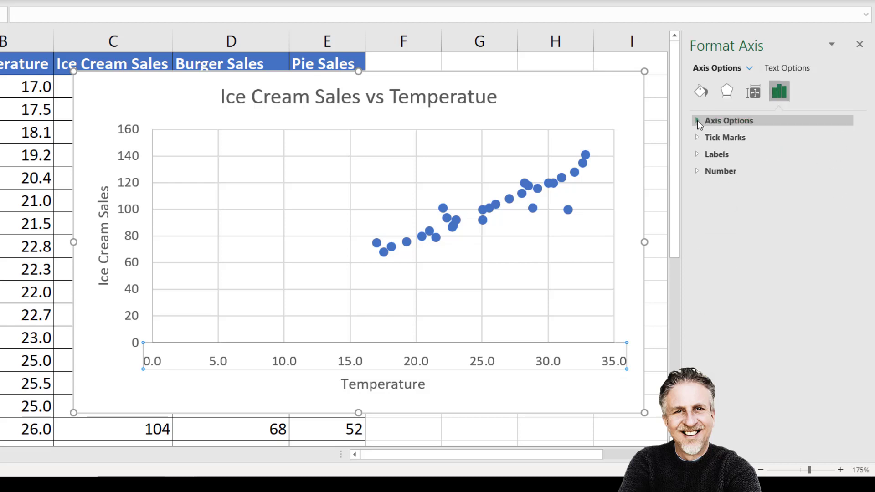
pyautogui.click(697, 121)
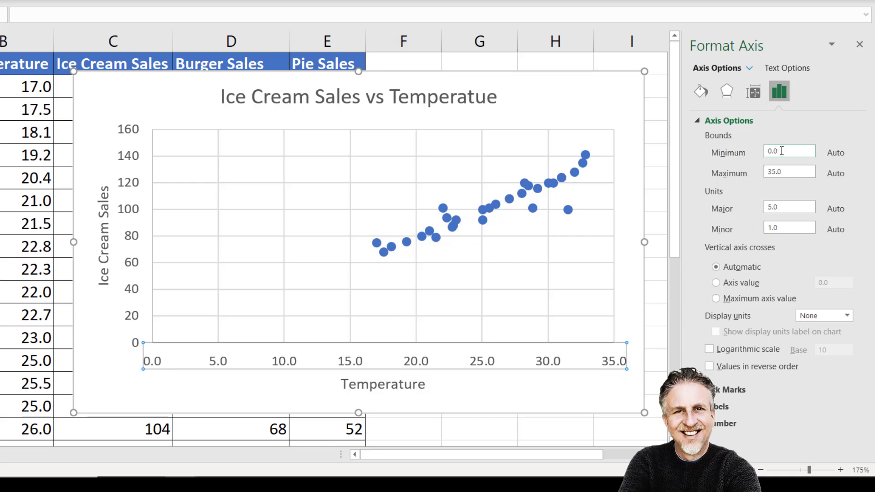
pyautogui.moveTo(782, 151); pyautogui.dragTo(762, 155)
pyautogui.press('Return')
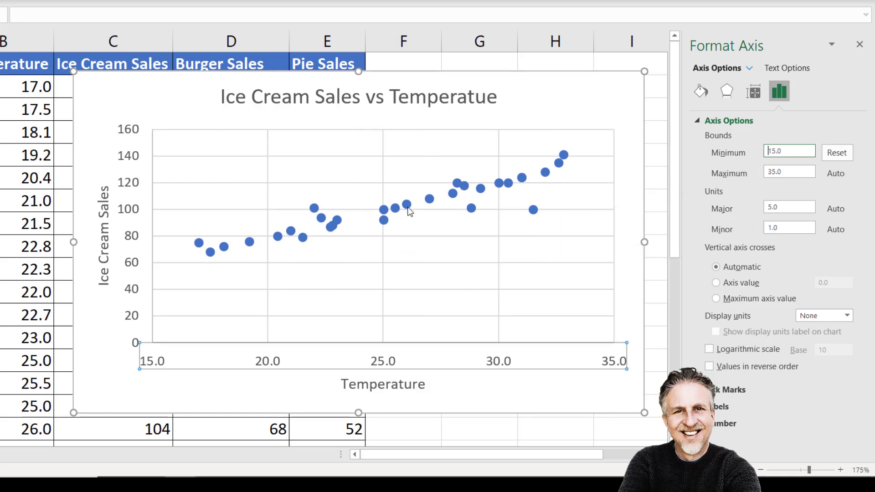
pyautogui.moveTo(409, 210)
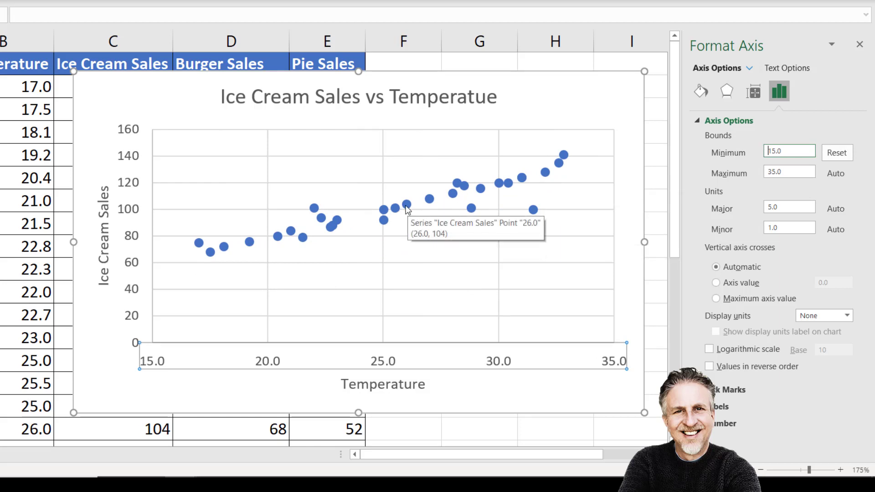
# Add a trendline to the ice cream scatter series
pyautogui.moveTo(597, 90); pyautogui.dragTo(451, 94)
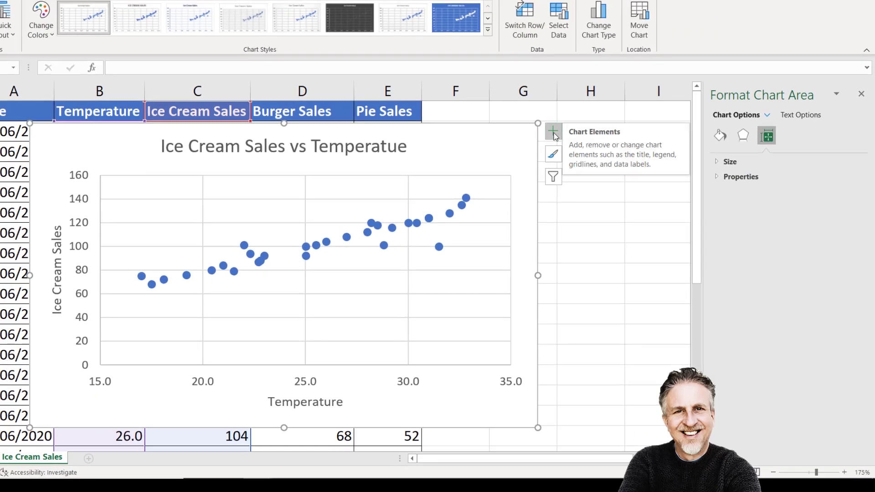
pyautogui.click(554, 133)
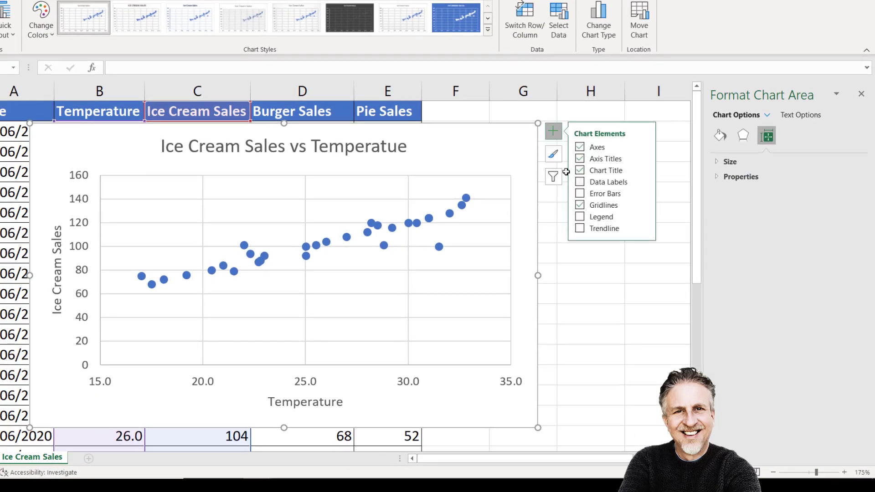
pyautogui.click(582, 229)
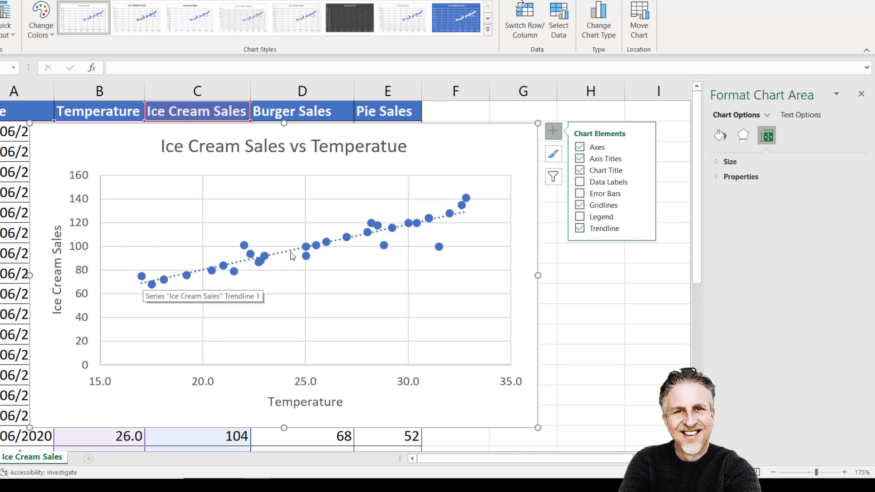
pyautogui.press('Down')
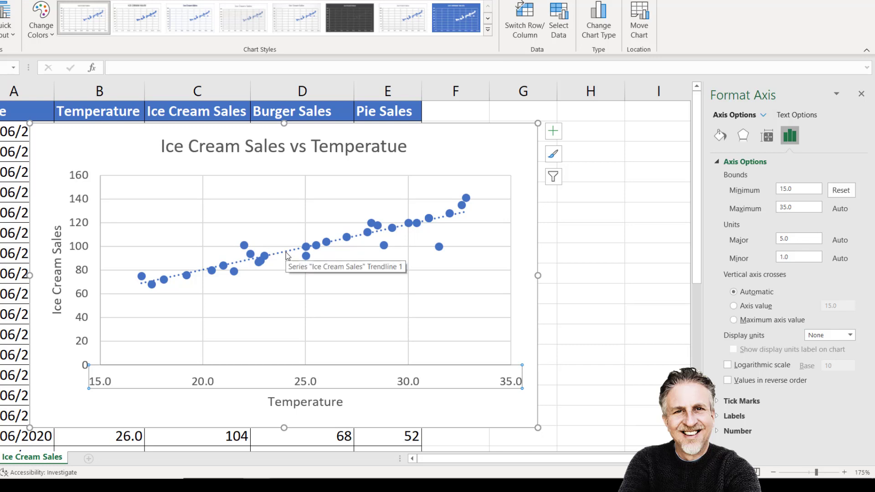
# Compare trendline types, keep Linear, and display R² = 0.8743 on the chart
pyautogui.click(286, 252)
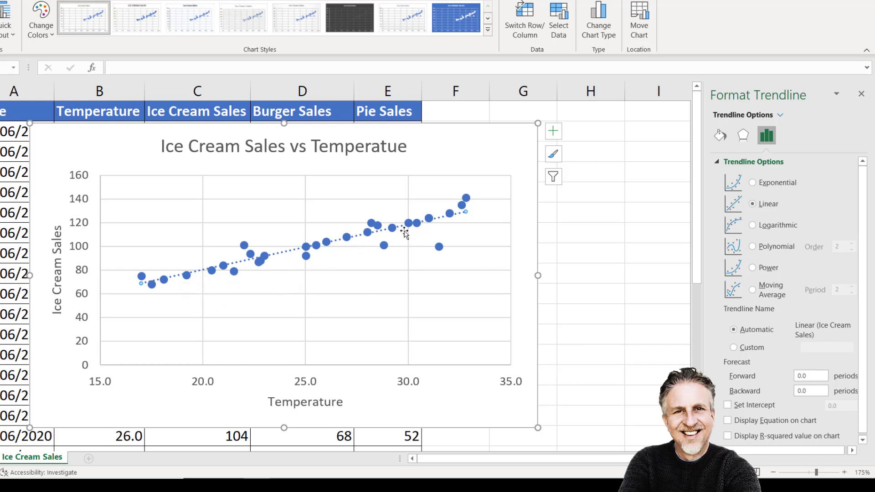
pyautogui.click(753, 183)
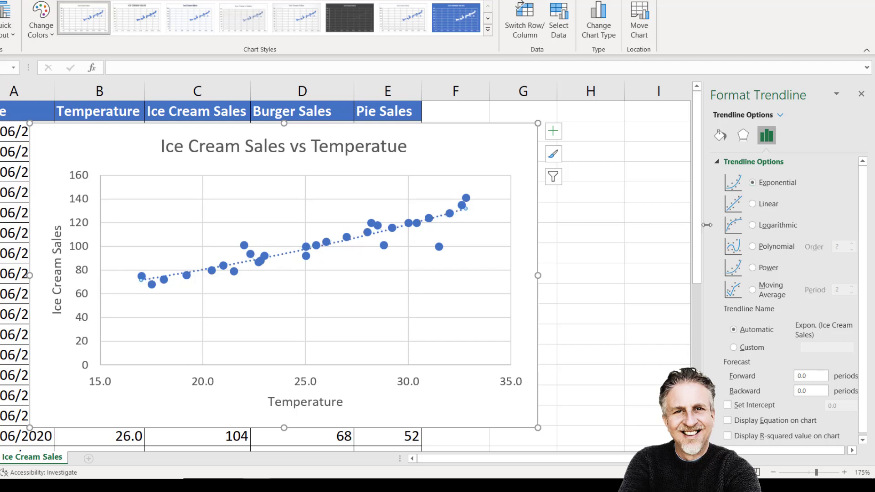
pyautogui.click(754, 205)
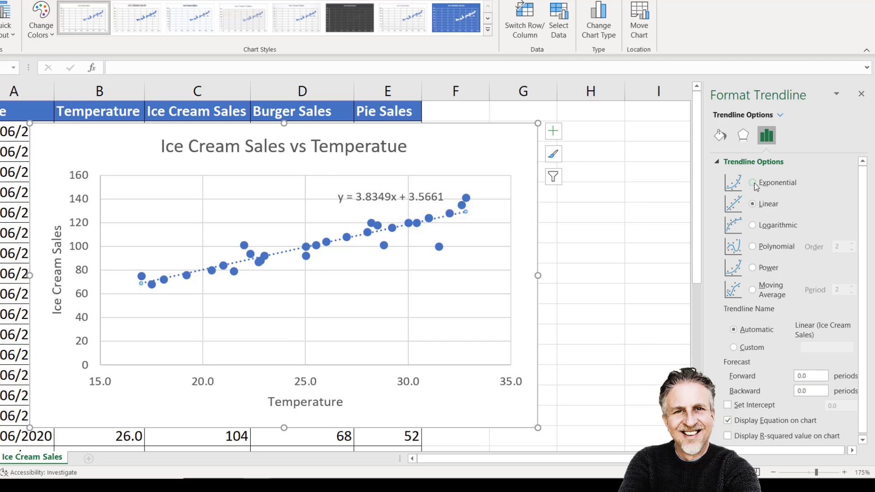
pyautogui.click(754, 183)
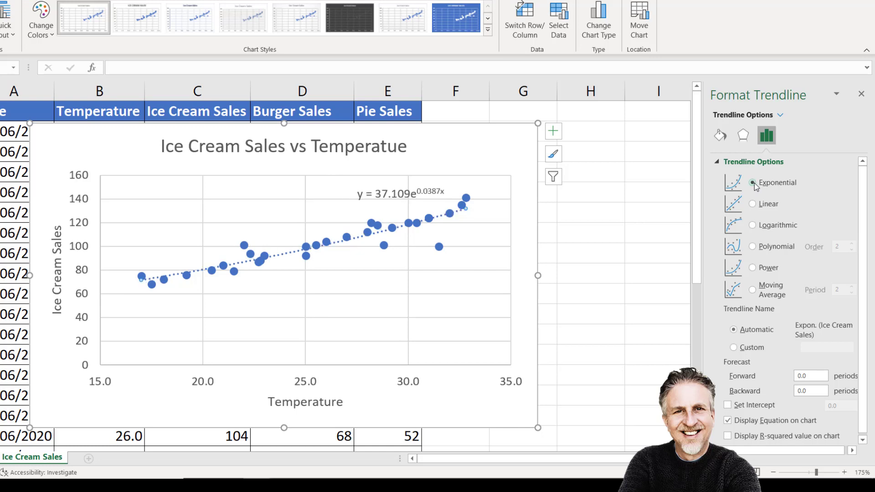
pyautogui.click(754, 226)
pyautogui.click(753, 247)
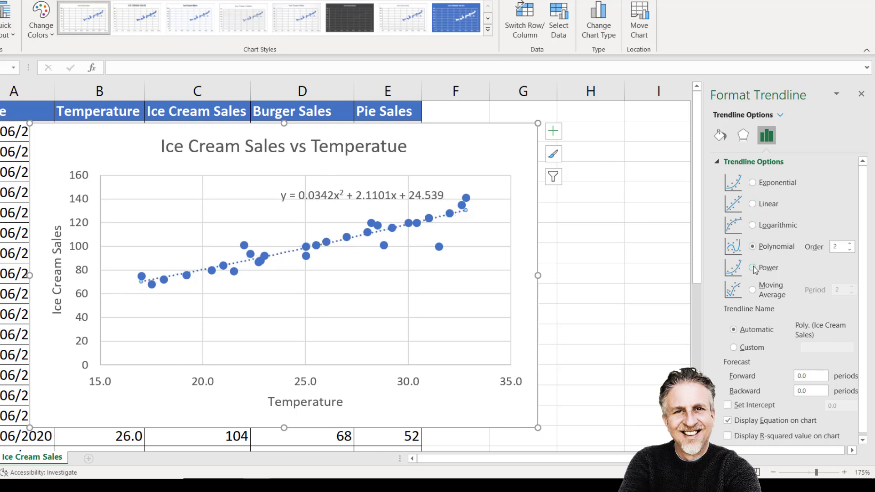
pyautogui.click(753, 204)
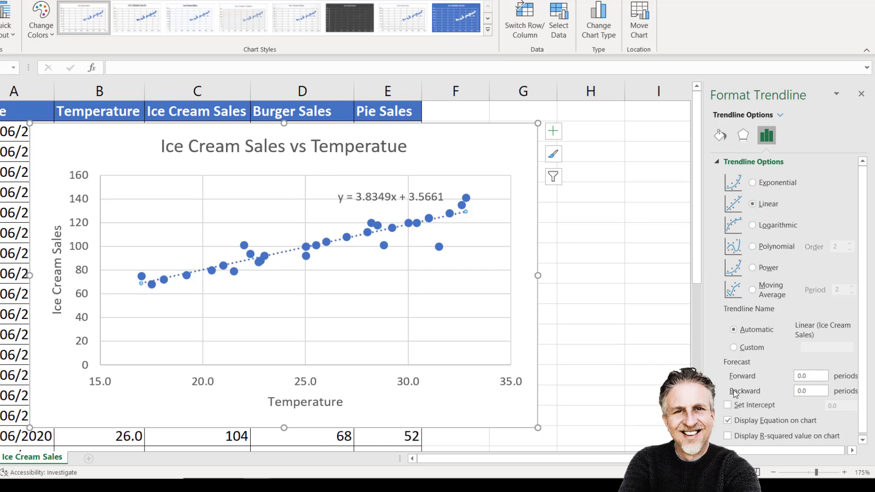
pyautogui.click(728, 436)
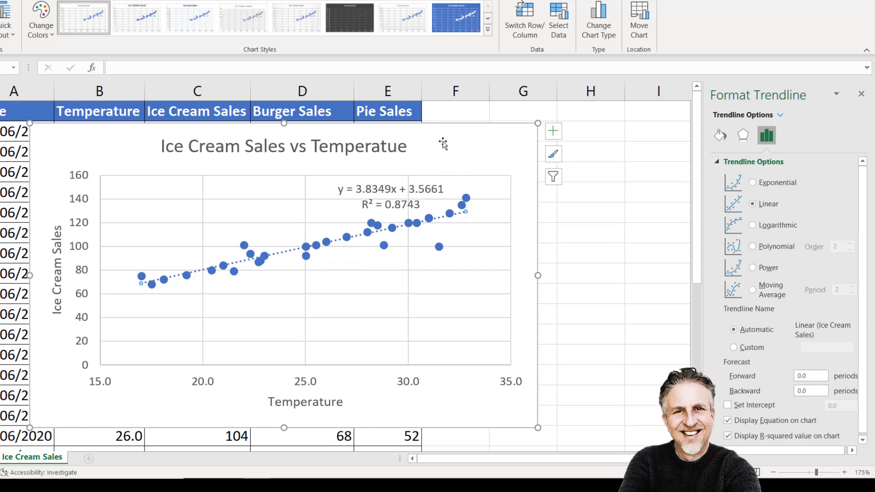
# Set the ice cream trendline to forecast forward 7.2 periods, reaching a temperature of 40
pyautogui.moveTo(443, 142); pyautogui.dragTo(594, 129)
pyautogui.scroll(-3, 113, 271)
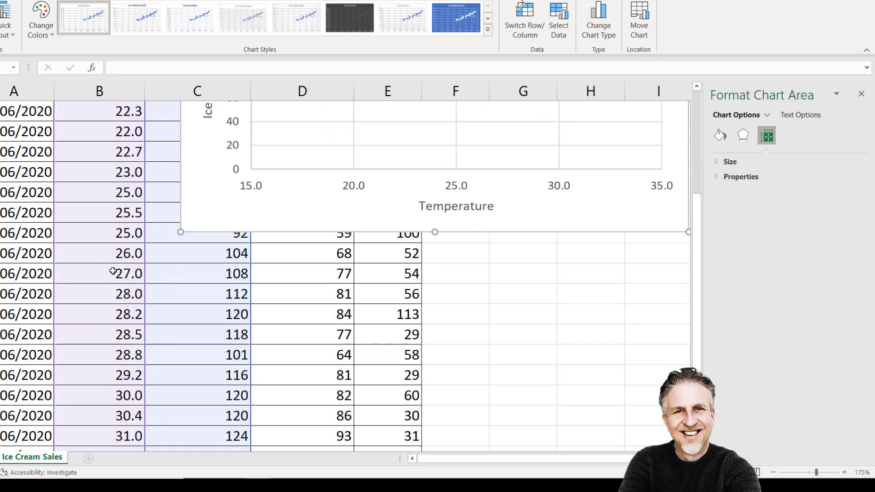
pyautogui.scroll(-3, 113, 271)
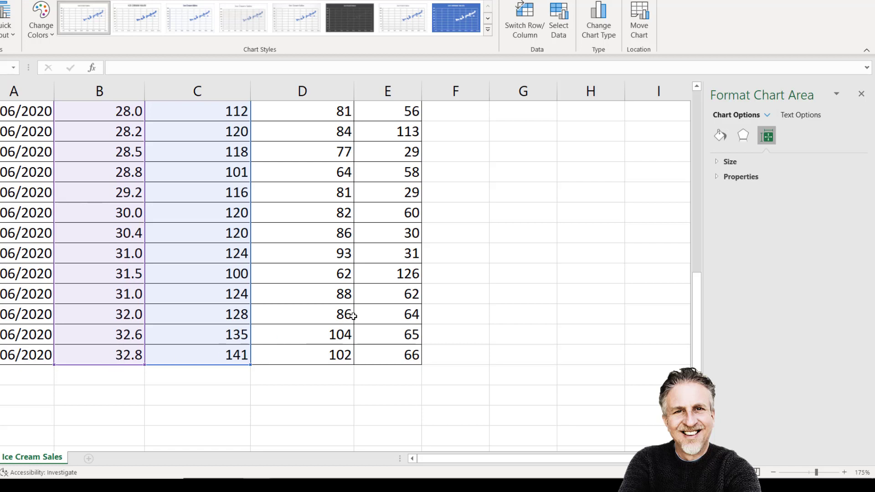
pyautogui.scroll(6, 353, 316)
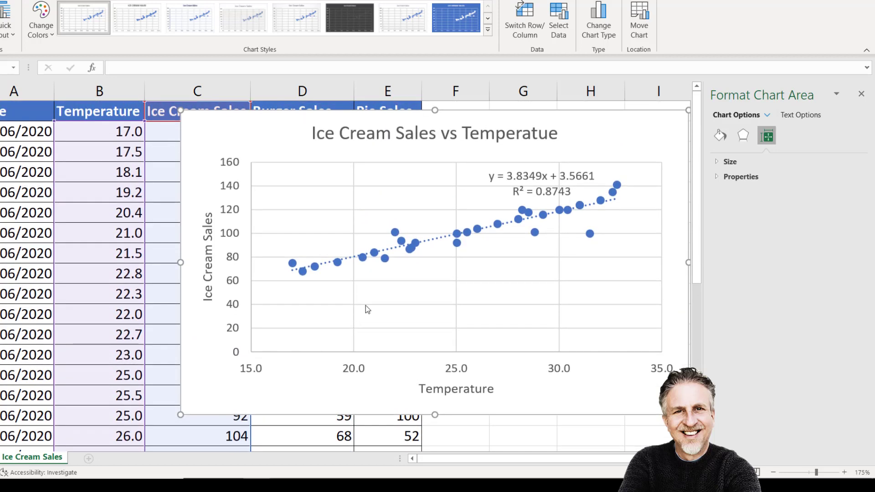
pyautogui.click(396, 249)
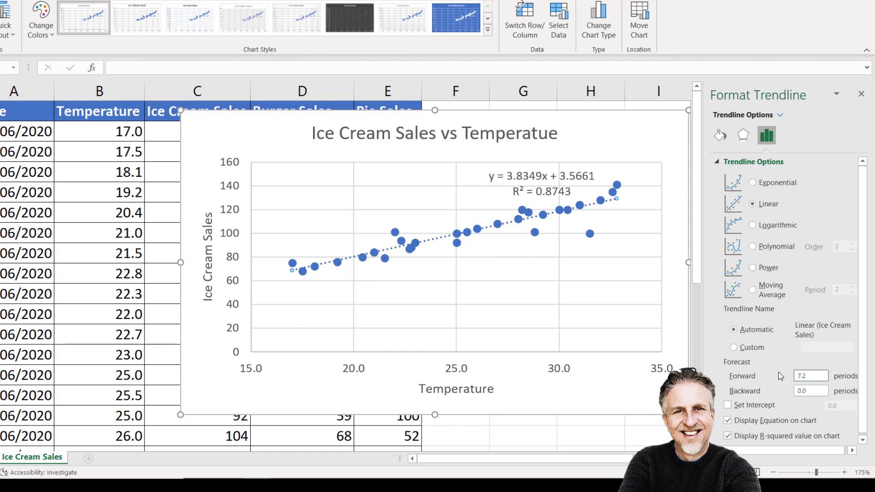
pyautogui.press('Return')
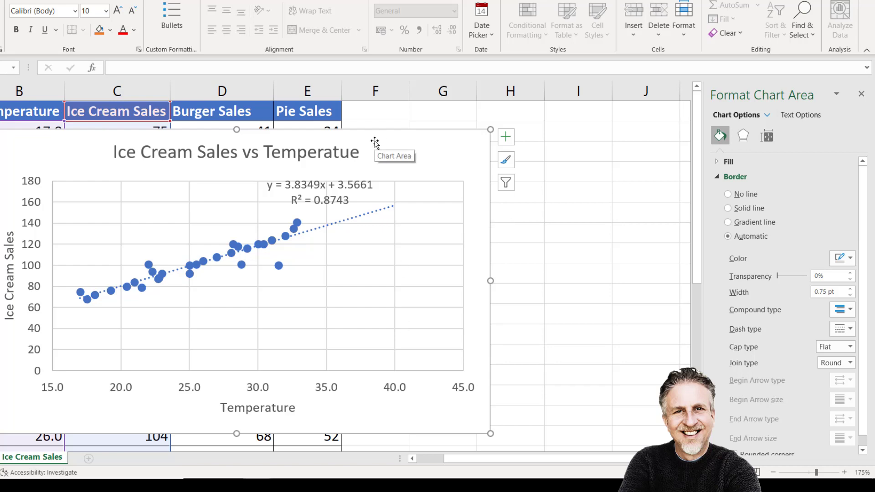
# Zoom the worksheet out and move the chart to the right of the table
pyautogui.click(773, 472)
pyautogui.click(774, 472)
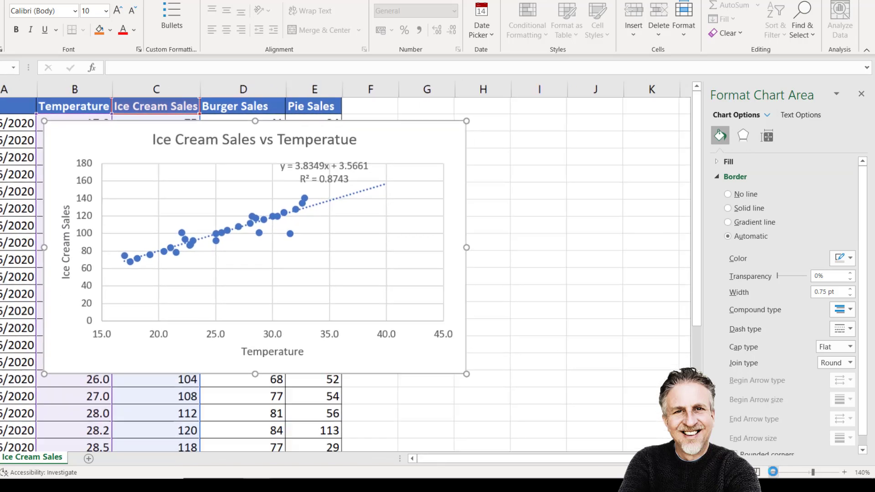
pyautogui.click(774, 472)
pyautogui.click(773, 472)
pyautogui.click(774, 473)
pyautogui.moveTo(293, 123); pyautogui.dragTo(556, 224)
# Enter Temp and Sales headers in G1:H1, 40 in G2, and begin =for in H2
pyautogui.click(322, 99)
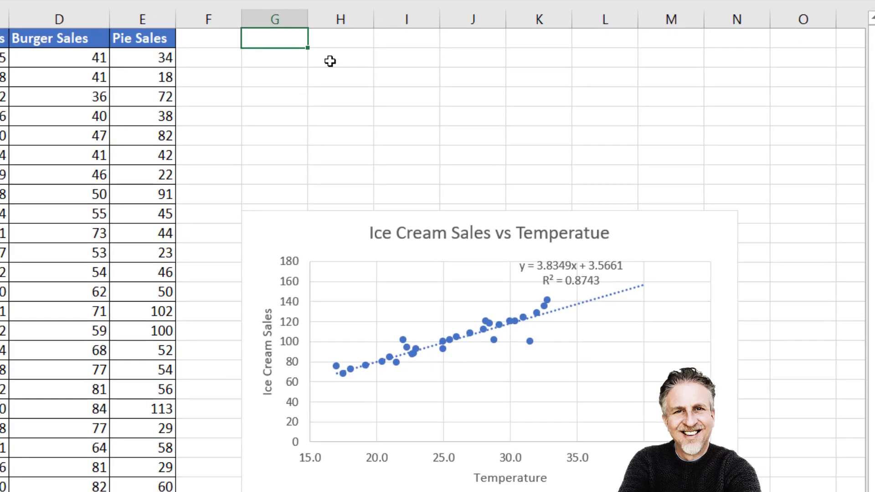
pyautogui.write('Temp')
pyautogui.press('Tab')
pyautogui.write('Sales')
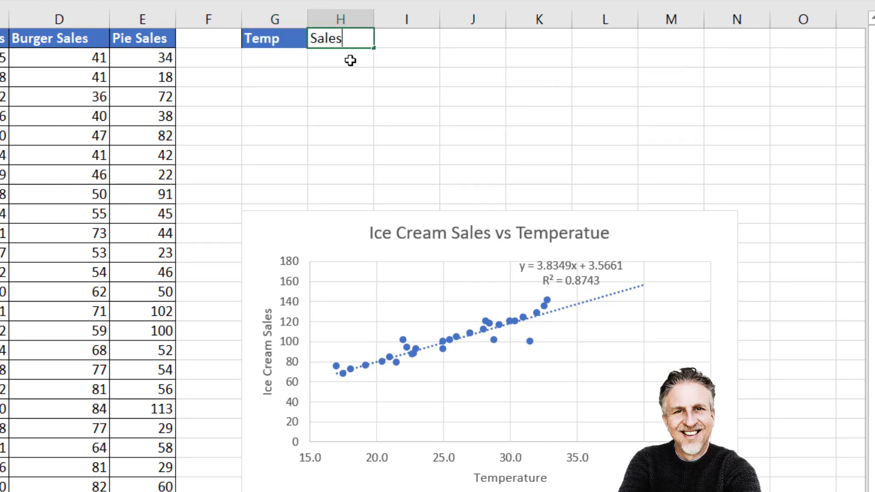
pyautogui.press('Return')
pyautogui.write('40')
pyautogui.click(347, 53)
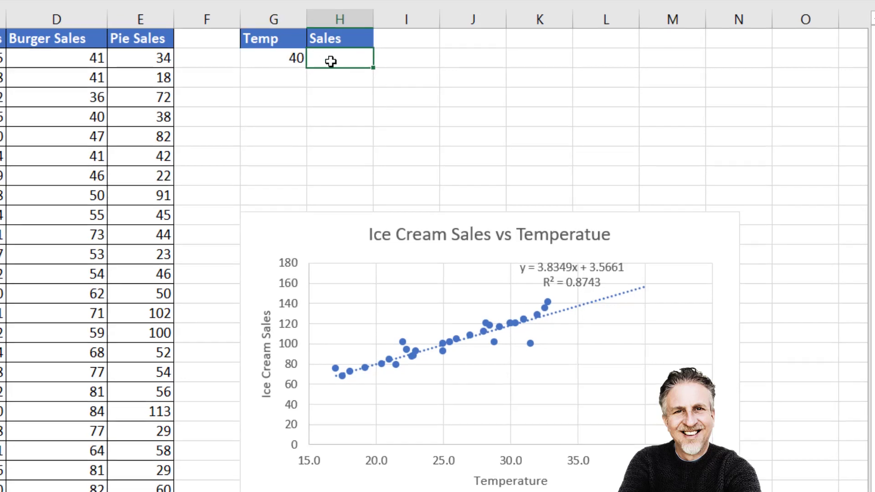
pyautogui.write('=for')
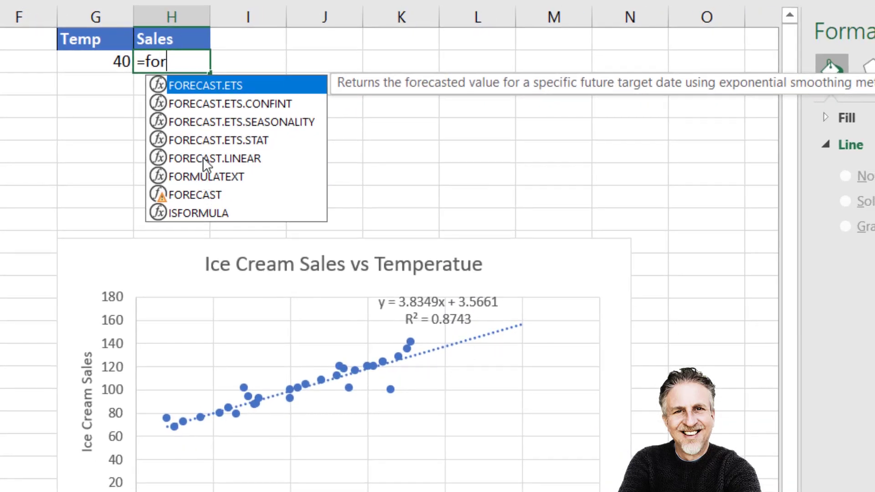
# Complete =FORECAST.LINEAR(G2,C2:C31,B2:B31) in H2, returning 156.9636
pyautogui.click(239, 157)
pyautogui.press('Tab')
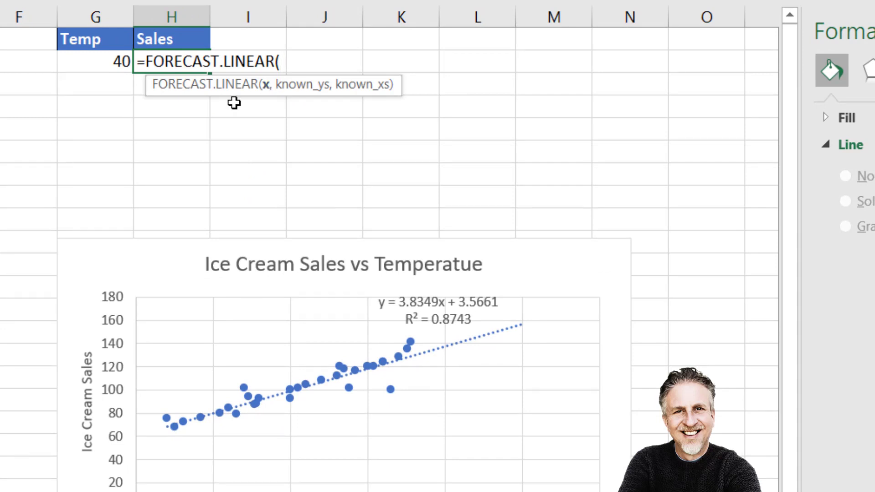
pyautogui.click(92, 65)
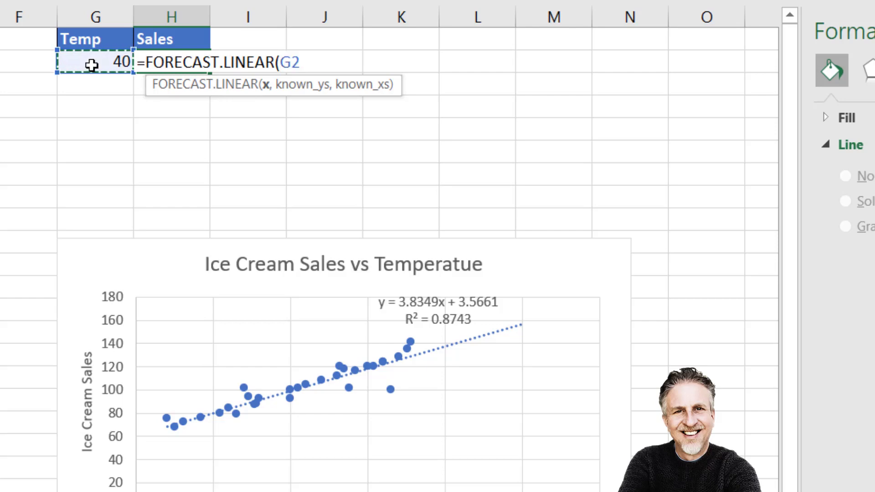
pyautogui.write(',')
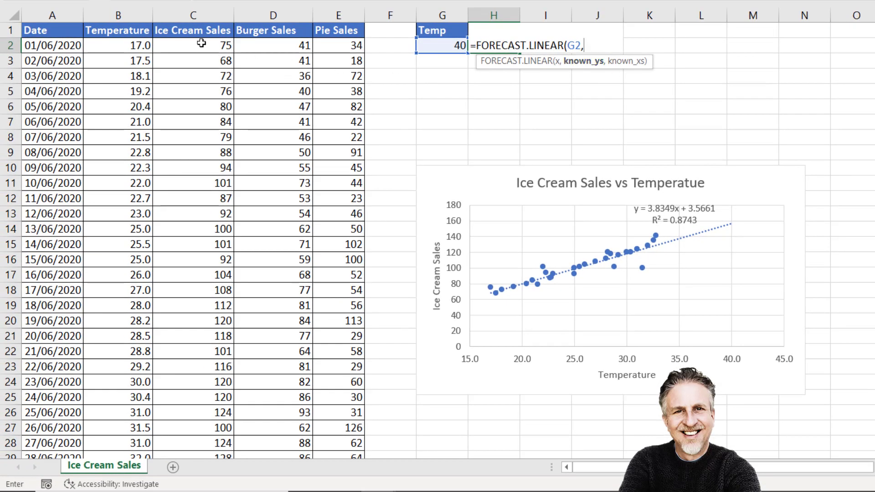
pyautogui.click(201, 43)
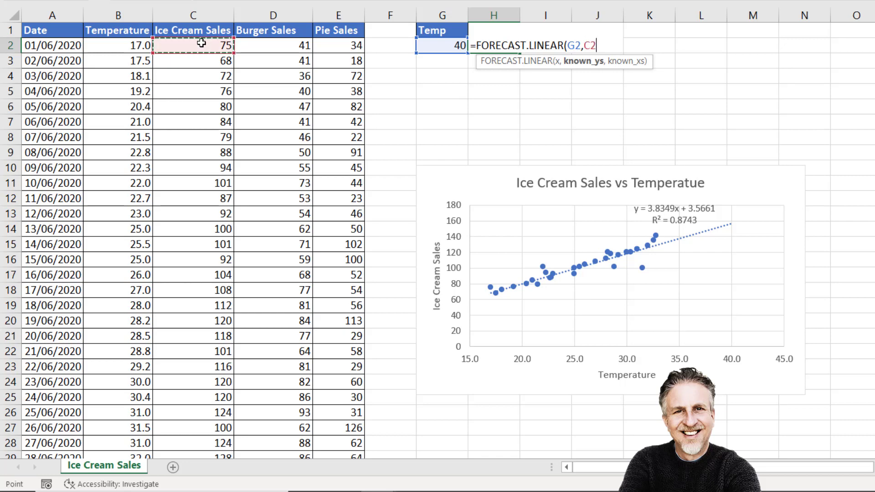
pyautogui.hotkey('ctrl', 'shift', 'Down')
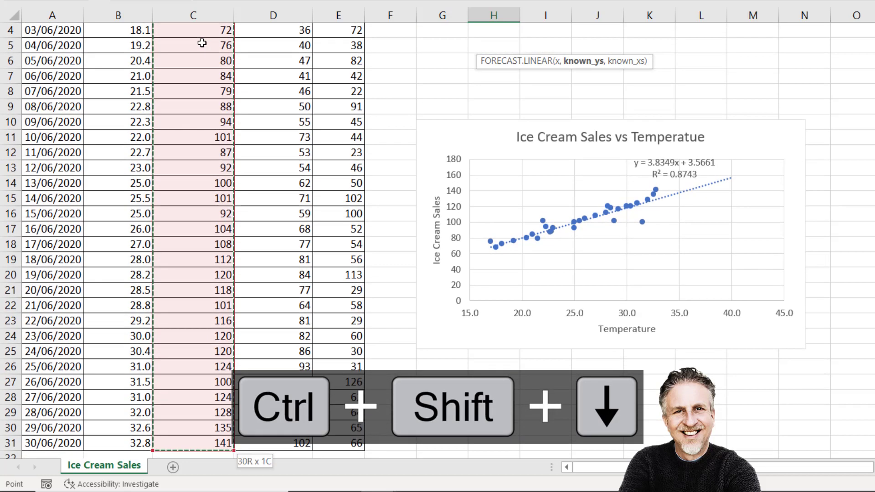
pyautogui.hotkey('ctrl', 'BackSpace')
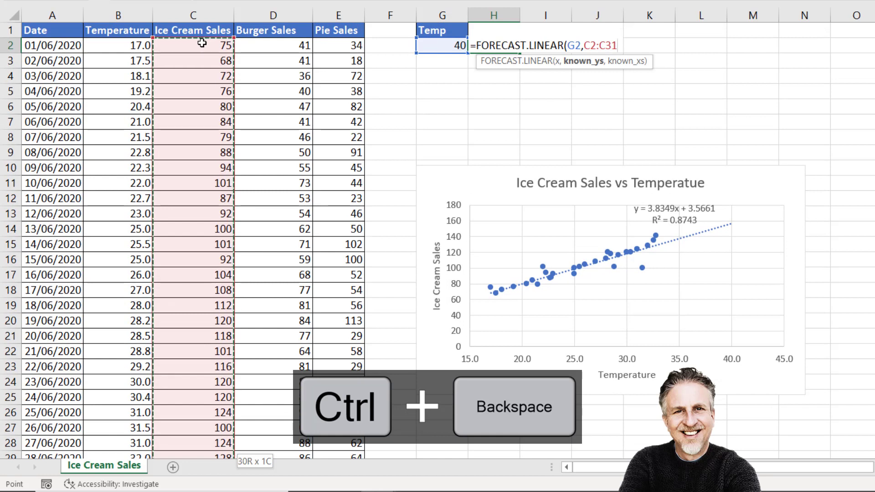
pyautogui.write(',')
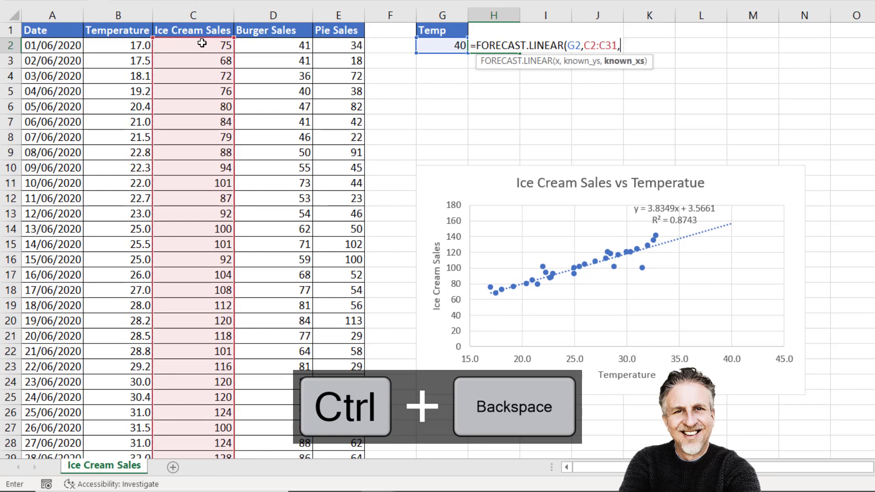
pyautogui.click(132, 43)
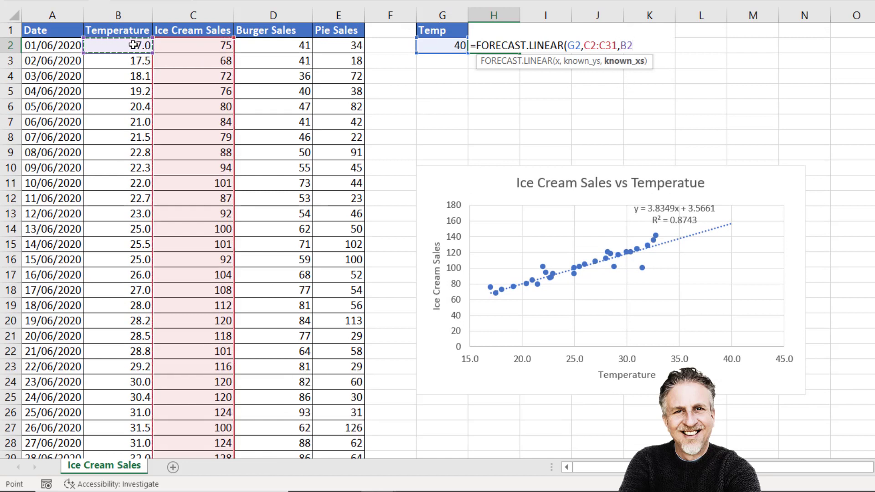
pyautogui.hotkey('ctrl', 'shift', 'Down')
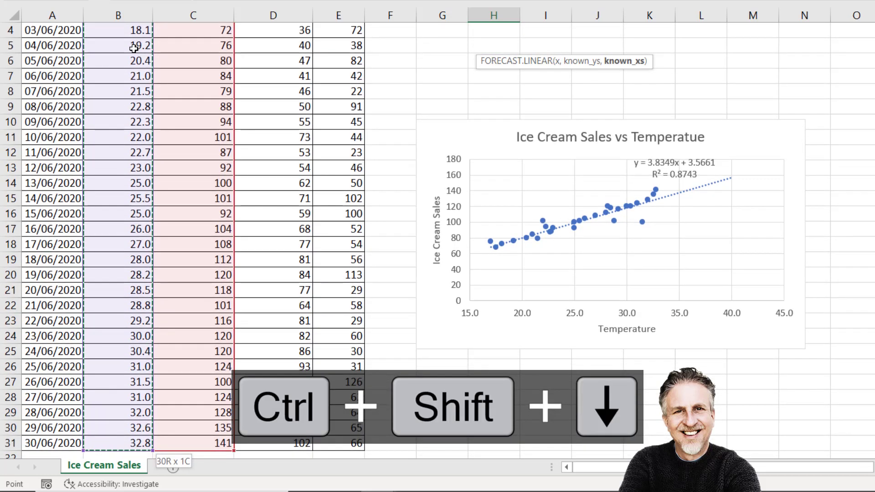
pyautogui.hotkey('ctrl', 'BackSpace')
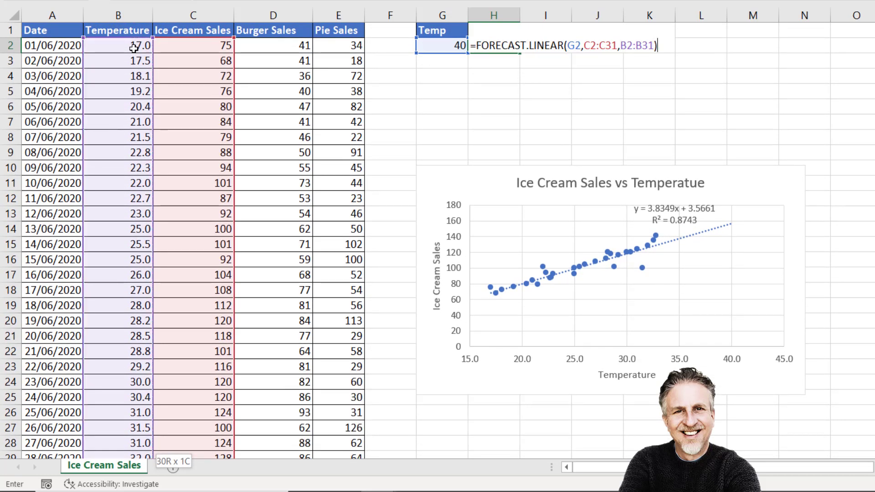
pyautogui.press('Return')
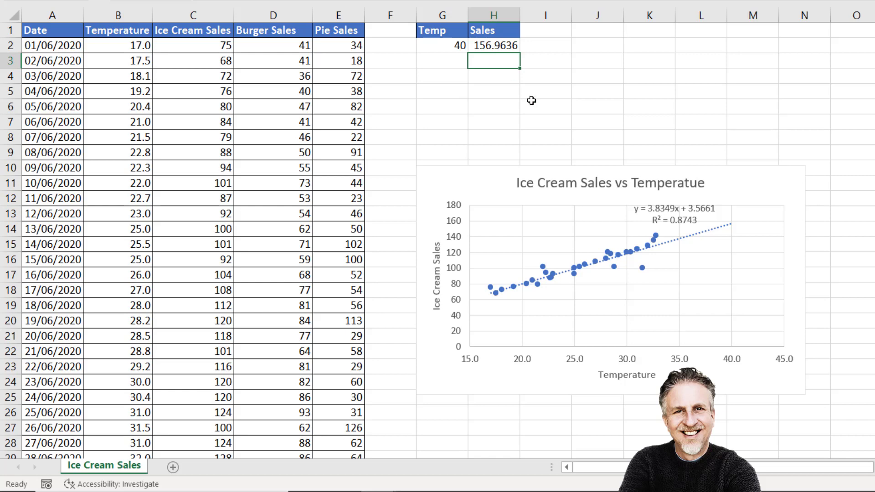
# Move the chart up beside the table and extend its data range to include Burger Sales
pyautogui.moveTo(592, 249); pyautogui.dragTo(572, 150)
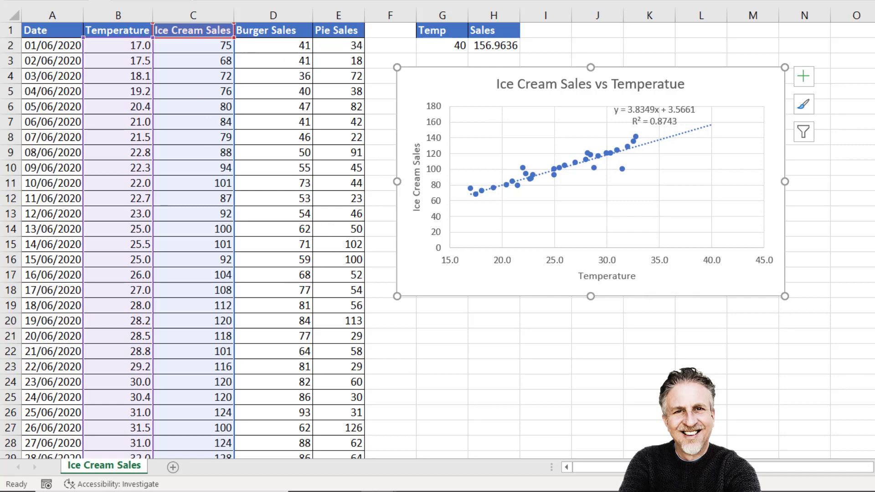
pyautogui.scroll(-3, 711, 324)
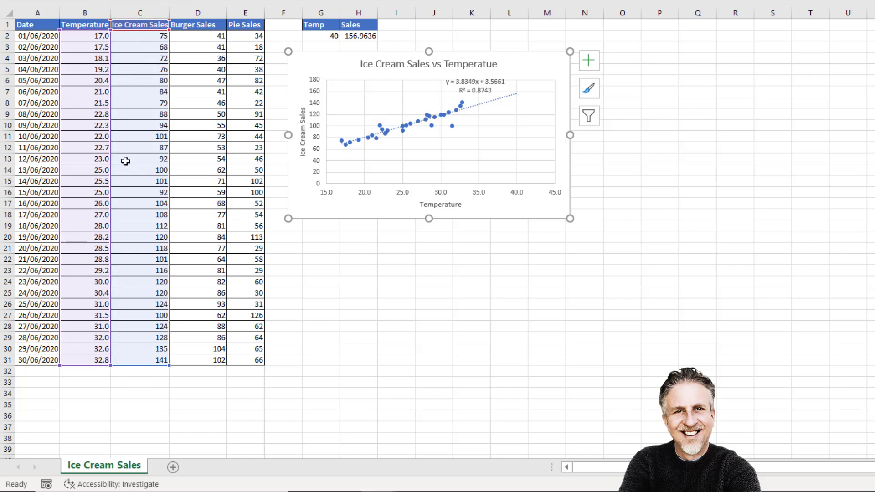
pyautogui.click(653, 155)
pyautogui.click(512, 69)
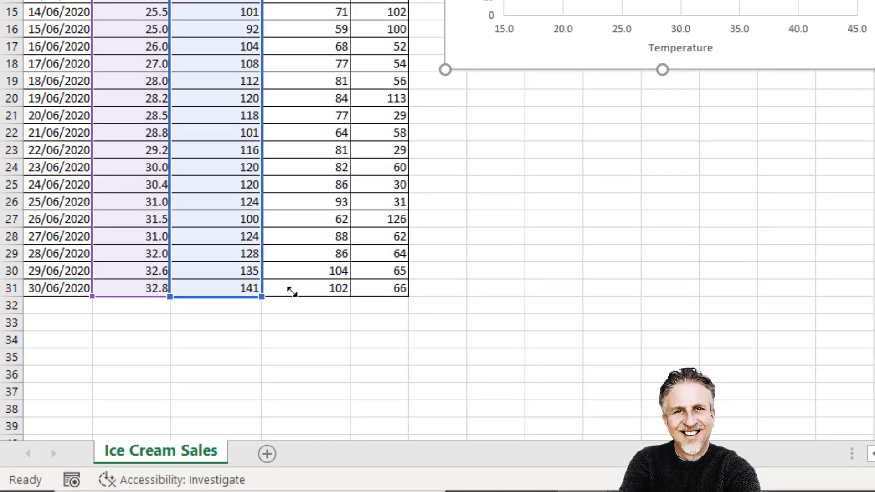
pyautogui.moveTo(300, 292); pyautogui.dragTo(346, 294)
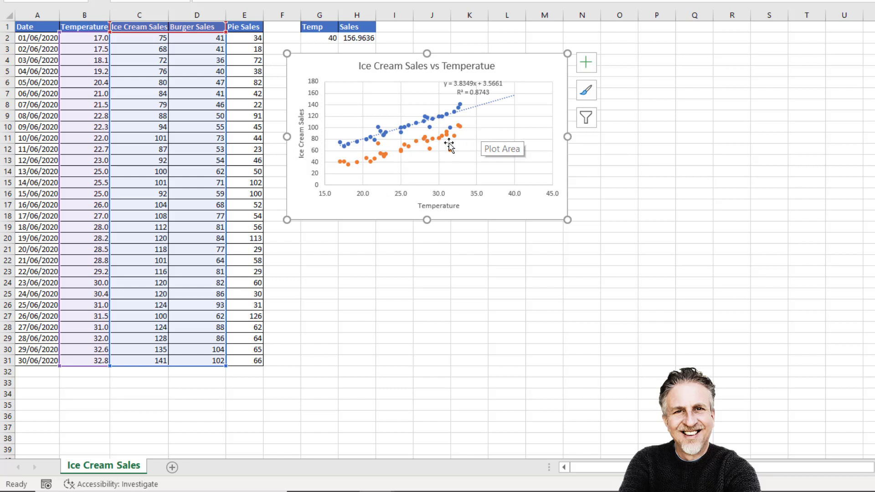
# Add a Burger Sales trendline forecasting forward 7 periods to a temperature of 40
pyautogui.click(426, 140)
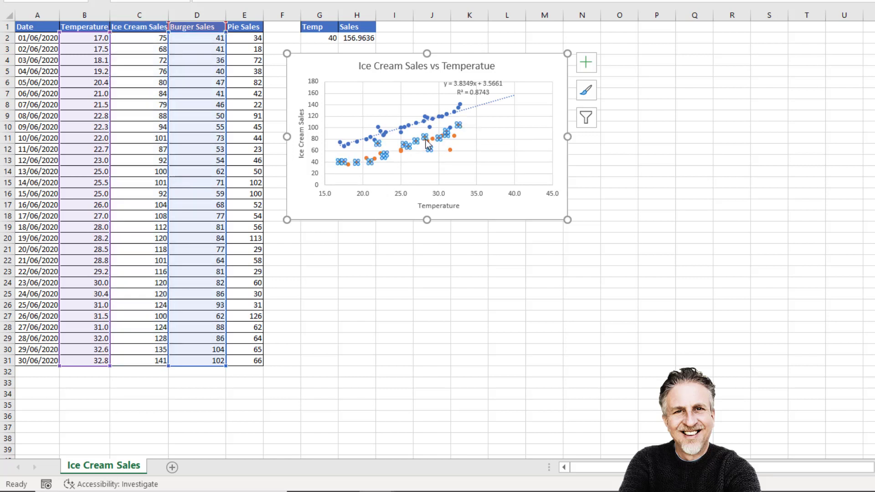
pyautogui.click(587, 65)
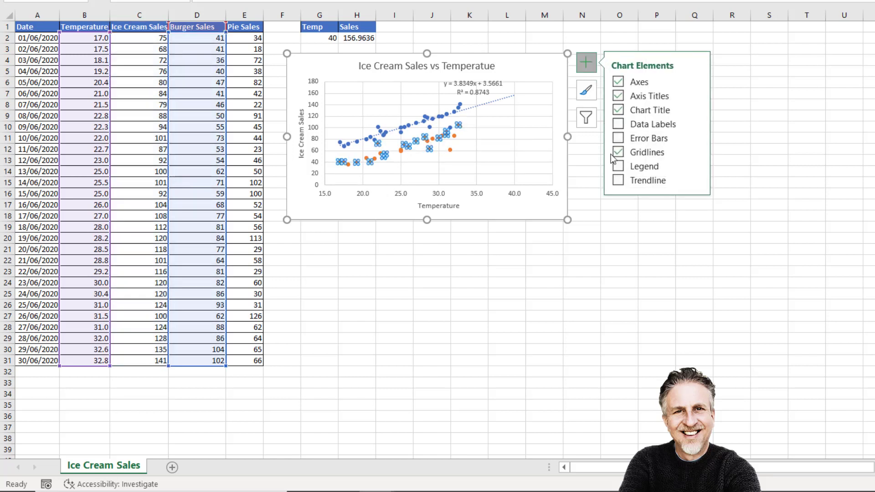
pyautogui.click(694, 179)
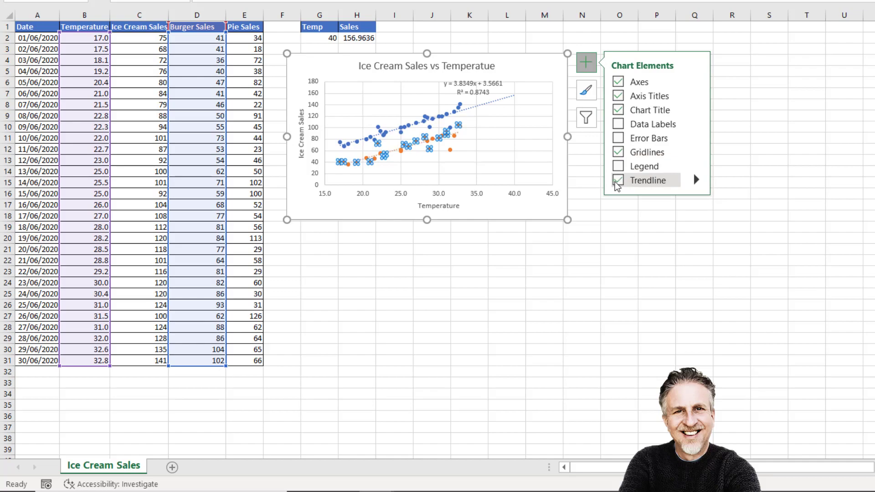
pyautogui.click(393, 150)
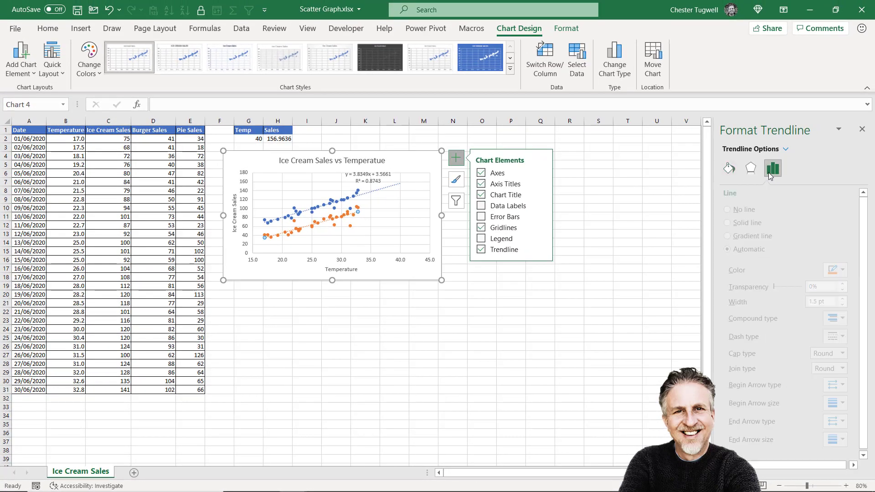
pyautogui.click(773, 170)
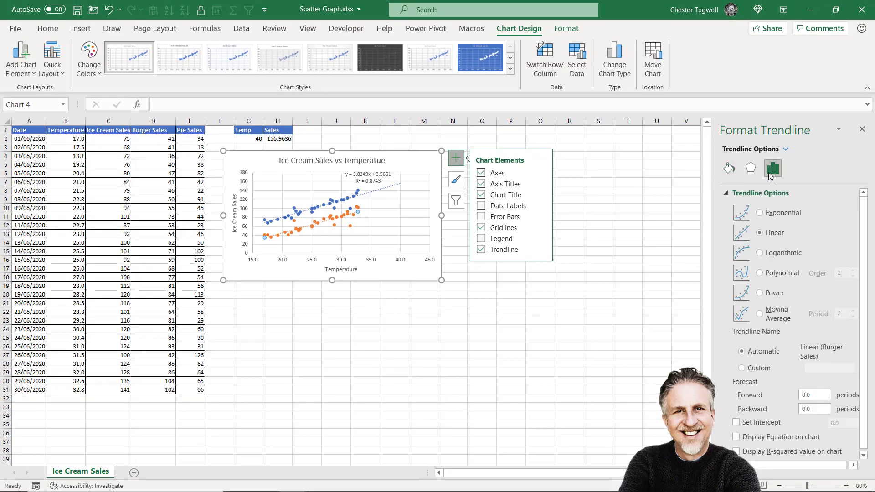
pyautogui.click(822, 395)
pyautogui.write('7')
pyautogui.press('Return')
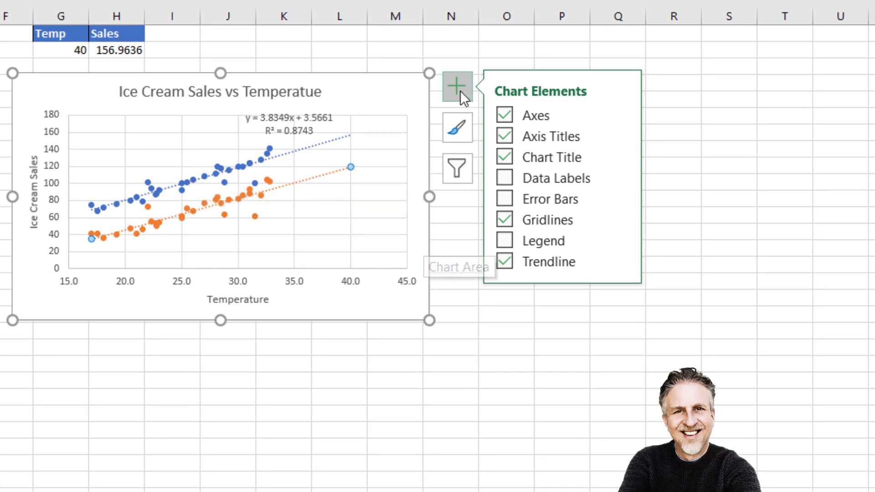
# Add a legend positioned at the bottom of the chart and enlarge the chart
pyautogui.click(510, 239)
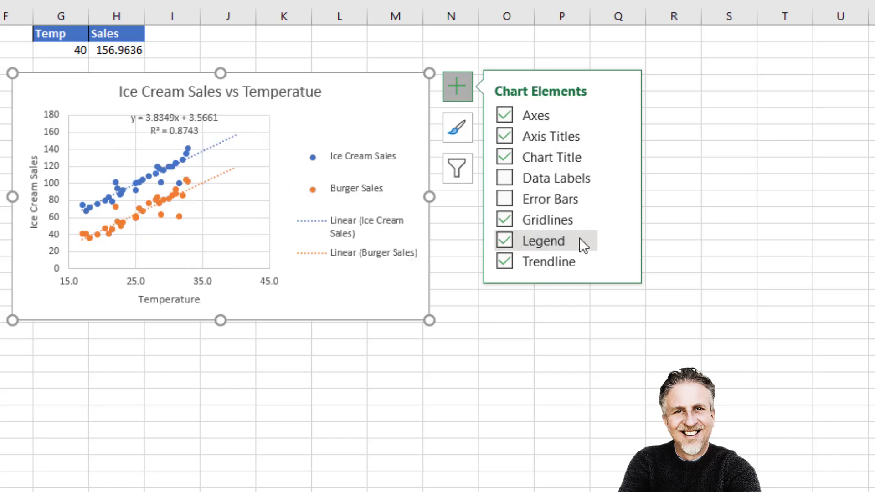
pyautogui.click(579, 238)
pyautogui.click(504, 235)
pyautogui.moveTo(619, 239)
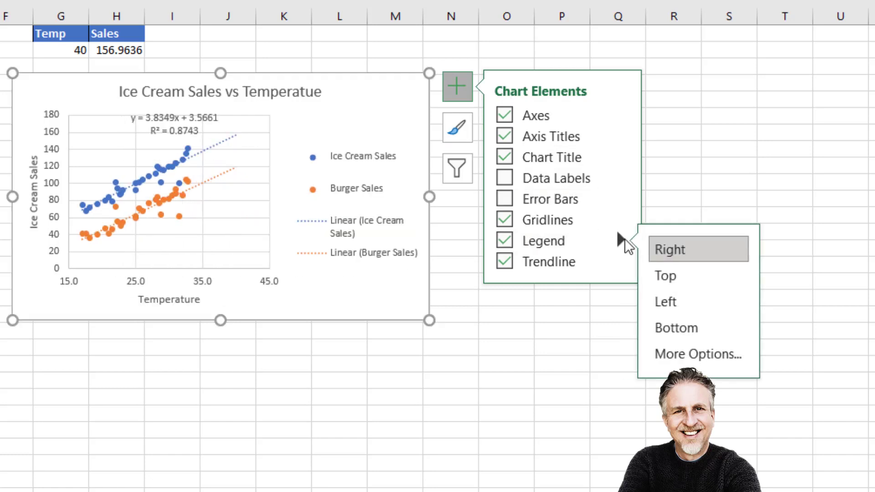
pyautogui.click(671, 332)
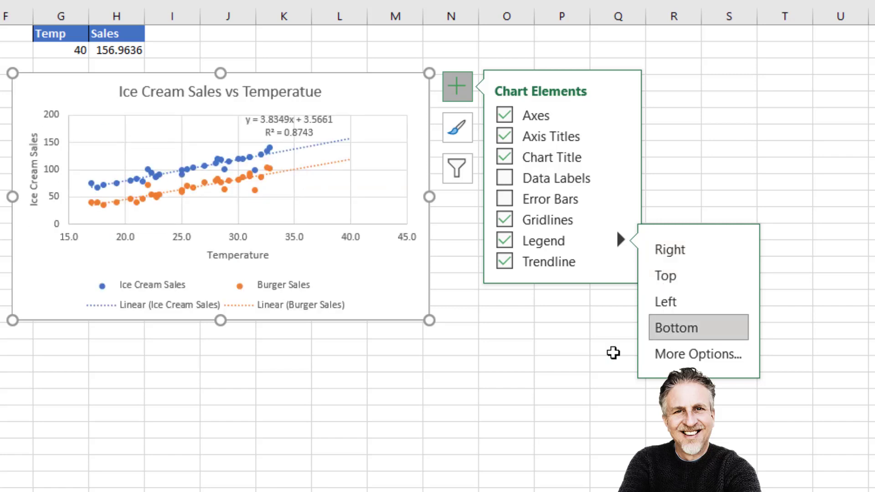
pyautogui.moveTo(429, 316); pyautogui.dragTo(691, 487)
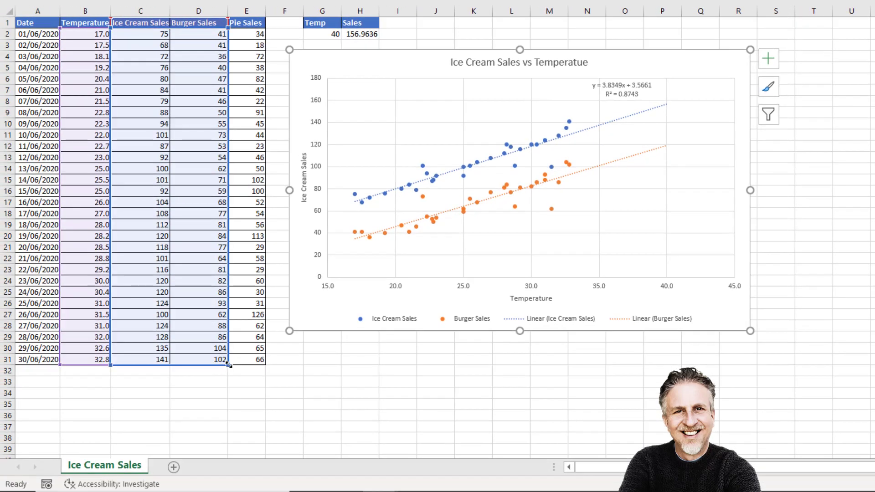
# Extend the chart's data range to column E so Pie Sales becomes a third series
pyautogui.moveTo(228, 365); pyautogui.dragTo(259, 366)
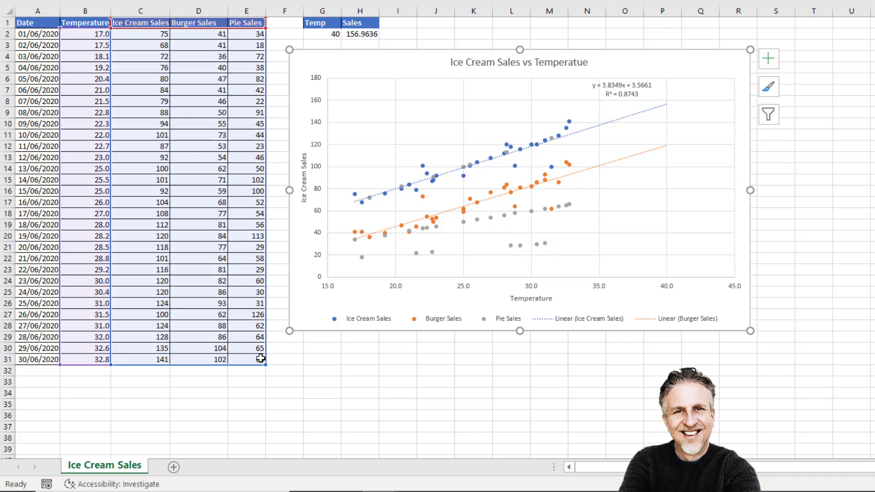
pyautogui.moveTo(264, 364); pyautogui.dragTo(239, 363)
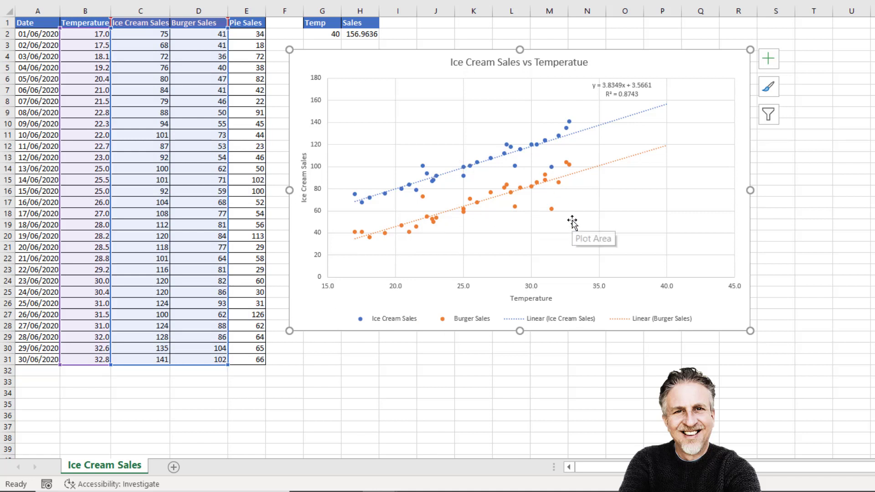
pyautogui.hotkey('ctrl', 'z')
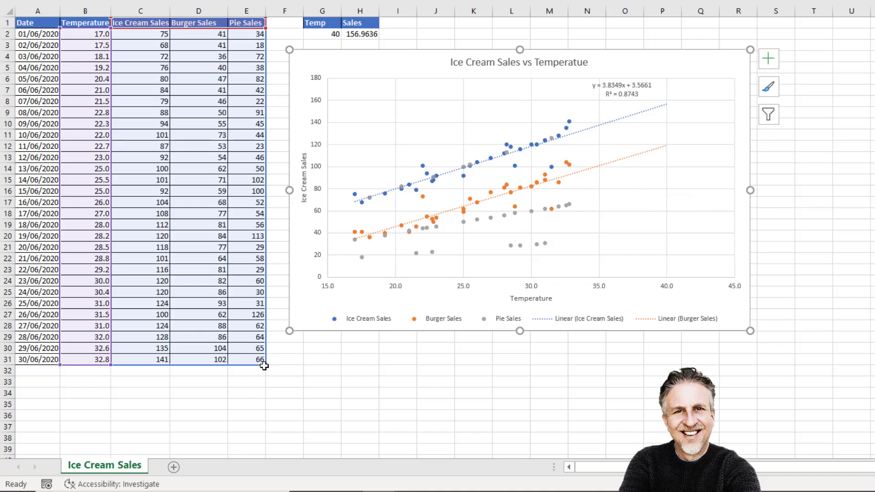
# Cut the data range back to Ice Cream Sales, remove the legend, and shrink the chart
pyautogui.moveTo(265, 365); pyautogui.dragTo(170, 370)
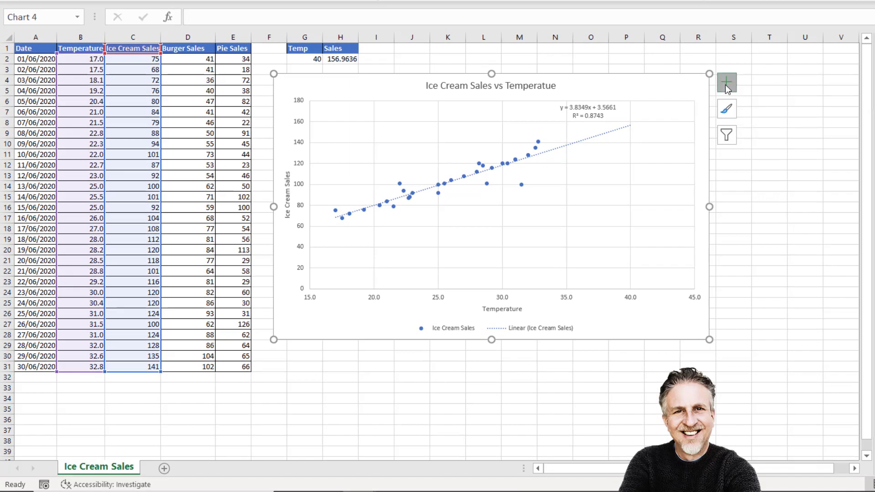
pyautogui.click(727, 83)
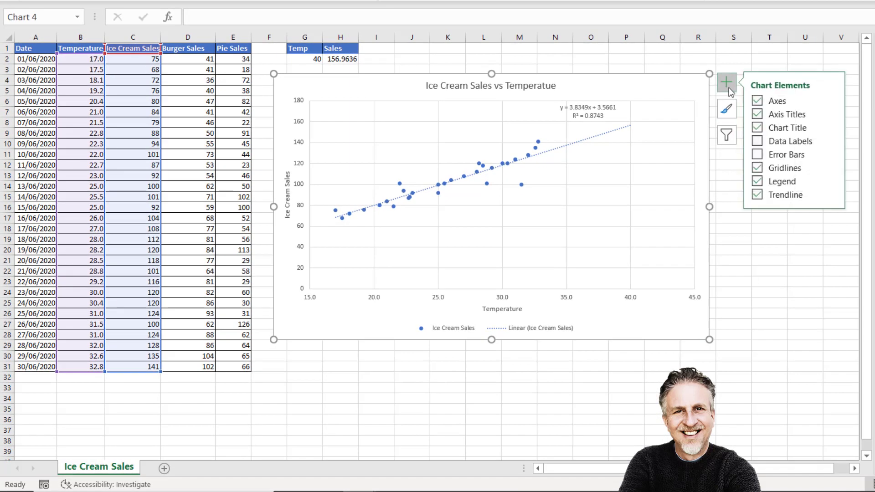
pyautogui.click(757, 181)
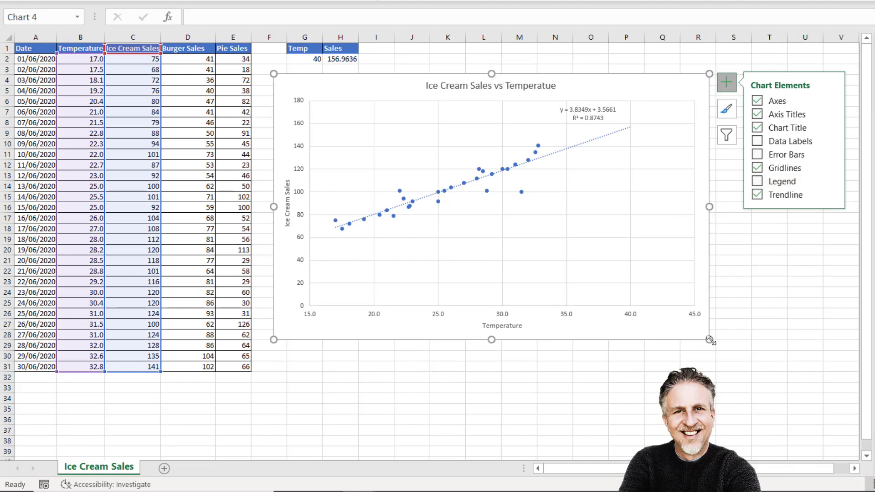
pyautogui.moveTo(710, 340); pyautogui.dragTo(577, 245)
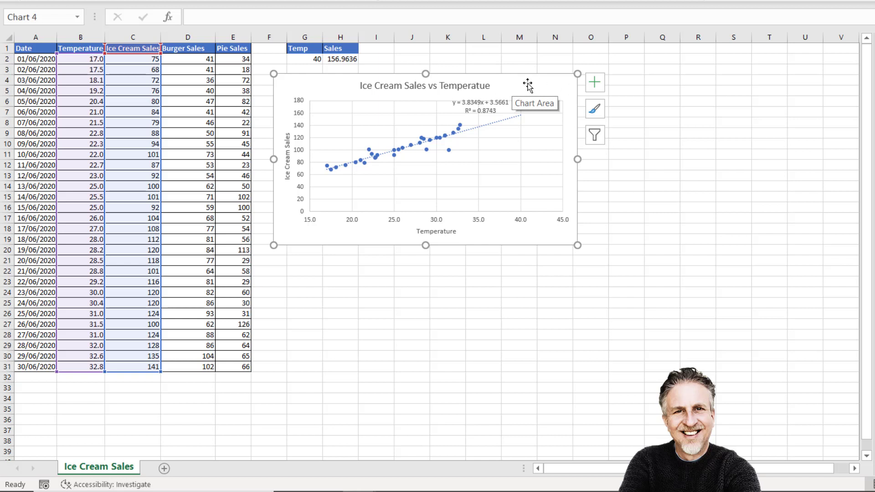
# Paste two copies of the Ice Cream chart, at cells Q4 and G22
pyautogui.hotkey('ctrl', 'c')
pyautogui.click(662, 83)
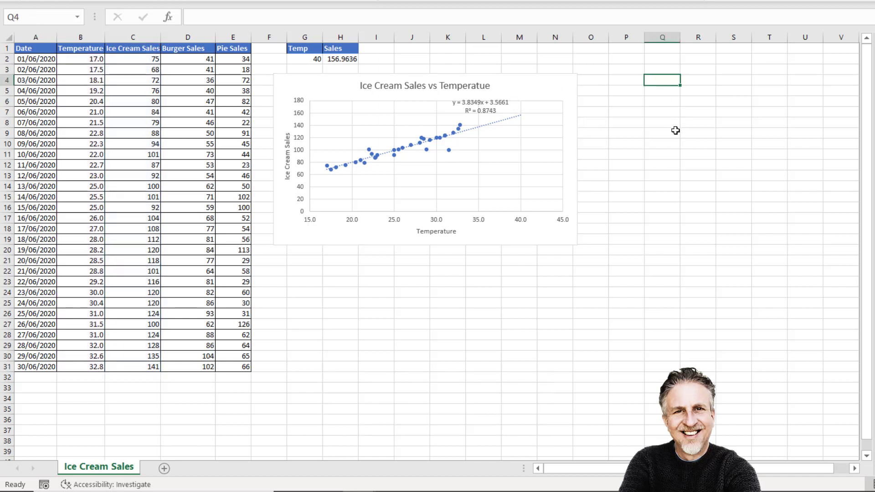
pyautogui.hotkey('ctrl', 'v')
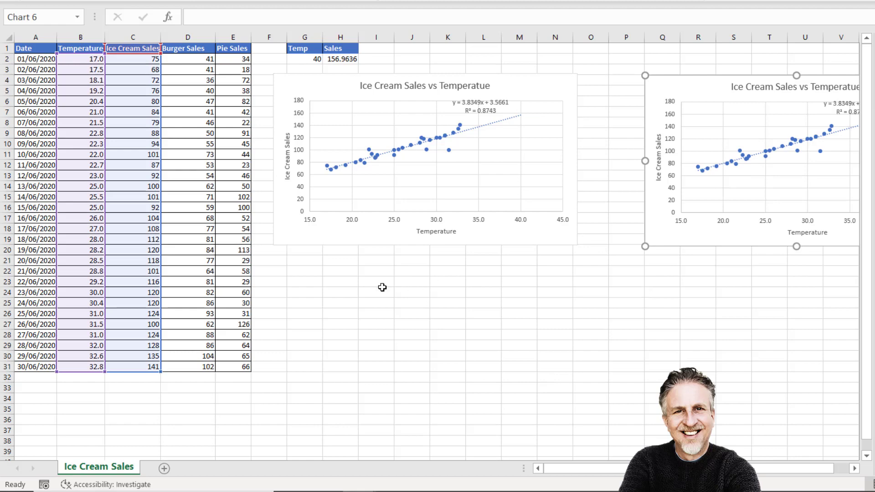
pyautogui.click(319, 275)
pyautogui.hotkey('ctrl', 'v')
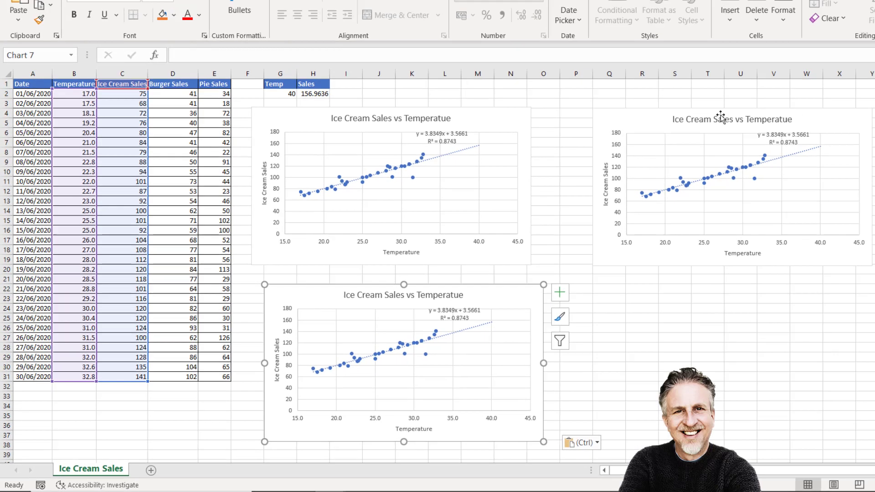
# Arrange the right-hand and bottom chart copies neatly beside the original chart
pyautogui.click(753, 158)
pyautogui.moveTo(752, 159); pyautogui.dragTo(704, 156)
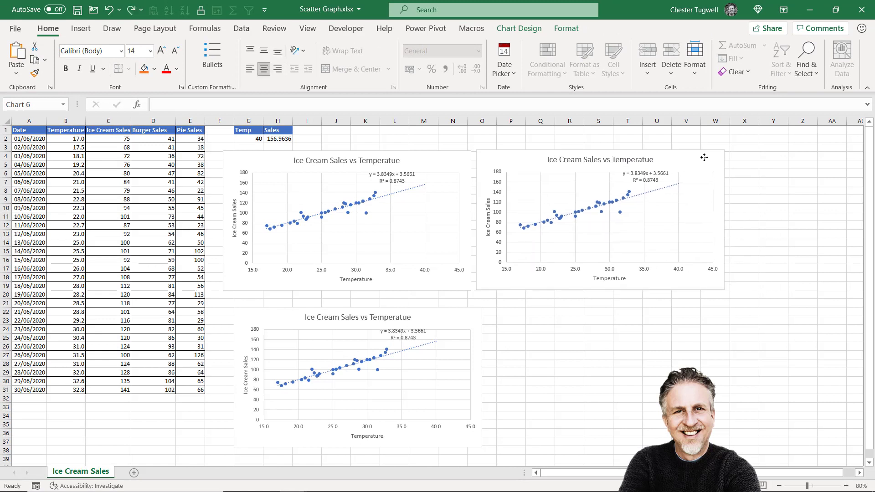
pyautogui.moveTo(425, 312); pyautogui.dragTo(512, 302)
pyautogui.click(422, 161)
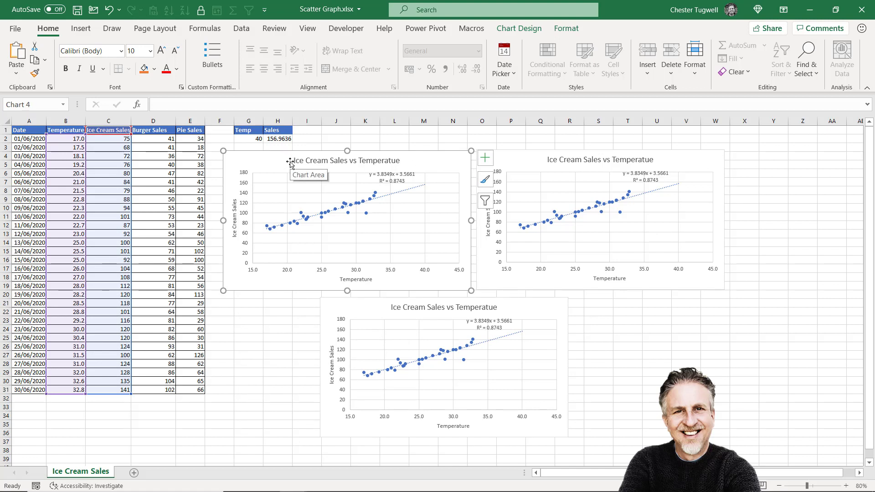
# Move the right-hand chart's plotted series from Ice Cream Sales to Burger Sales (column D)
pyautogui.click(537, 157)
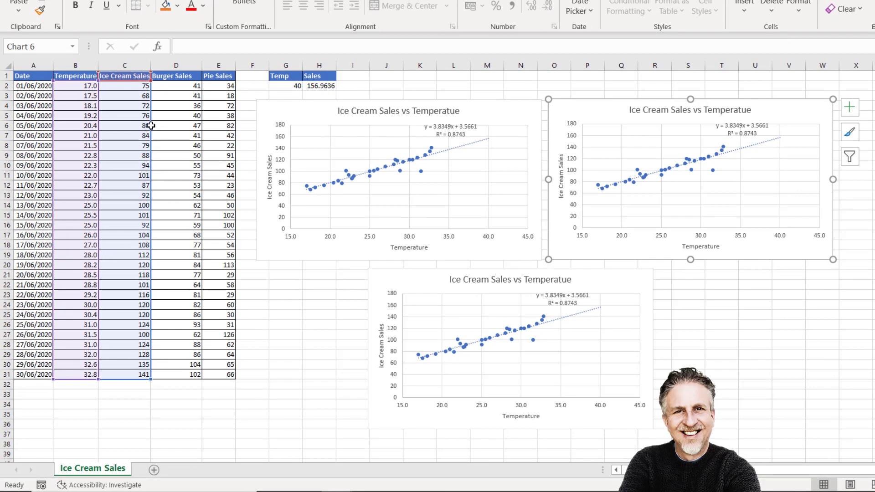
pyautogui.moveTo(151, 126); pyautogui.dragTo(152, 129)
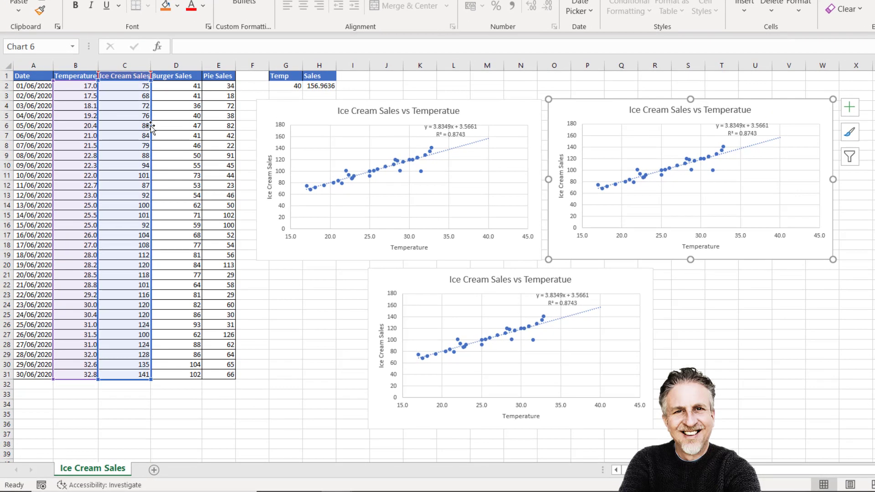
pyautogui.moveTo(152, 129); pyautogui.dragTo(169, 131)
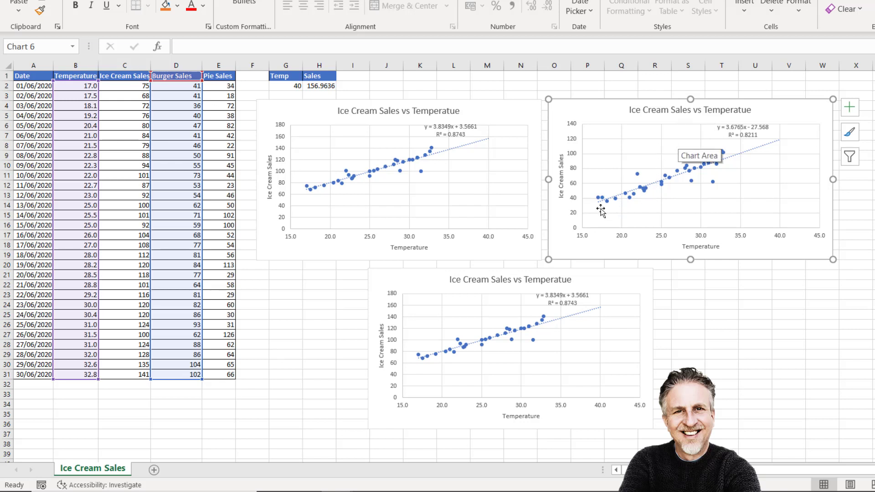
# Replace 'Ice Cream' with 'Burger' in that chart's title
pyautogui.moveTo(630, 109); pyautogui.dragTo(669, 110)
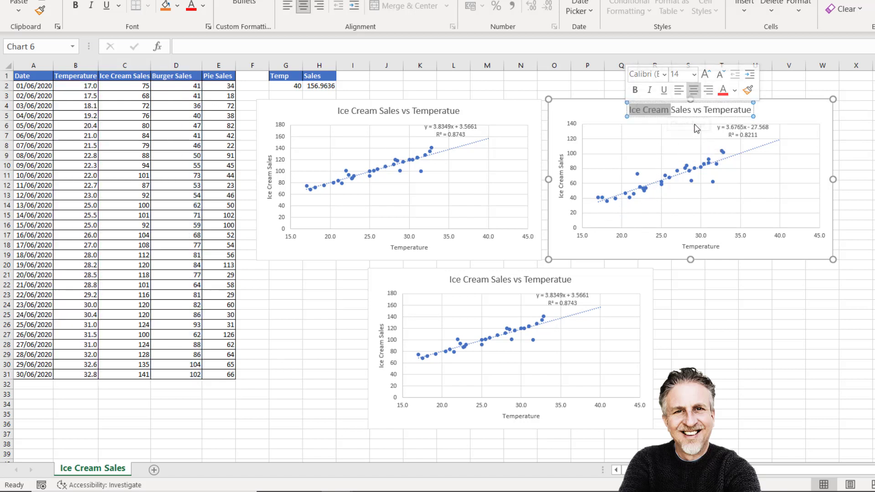
pyautogui.write('Burger')
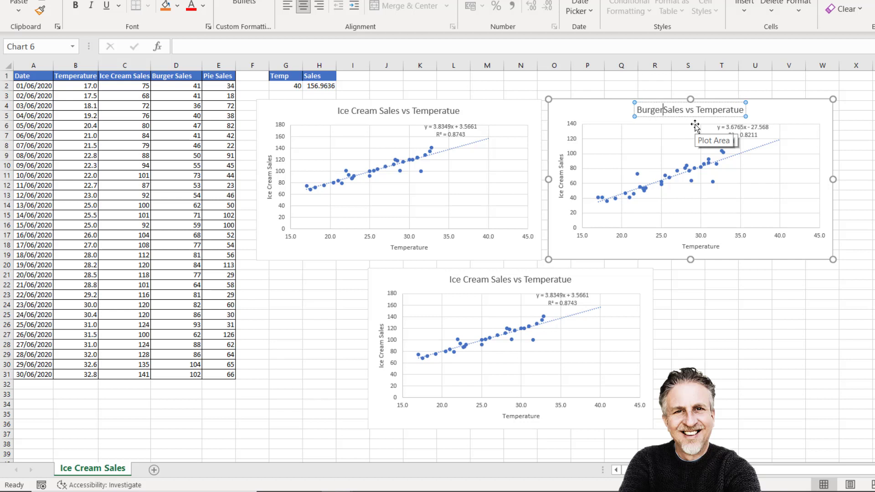
pyautogui.click(689, 314)
pyautogui.click(483, 288)
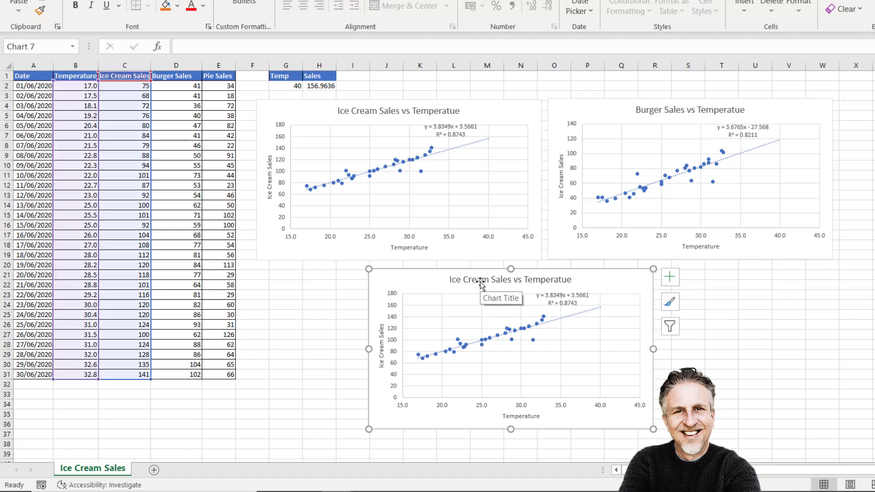
# Switch the bottom chart's series to Pie Sales (column E) and change 'Ice Cream' to 'Pie' in its title
pyautogui.moveTo(156, 177); pyautogui.dragTo(219, 168)
pyautogui.click(451, 280)
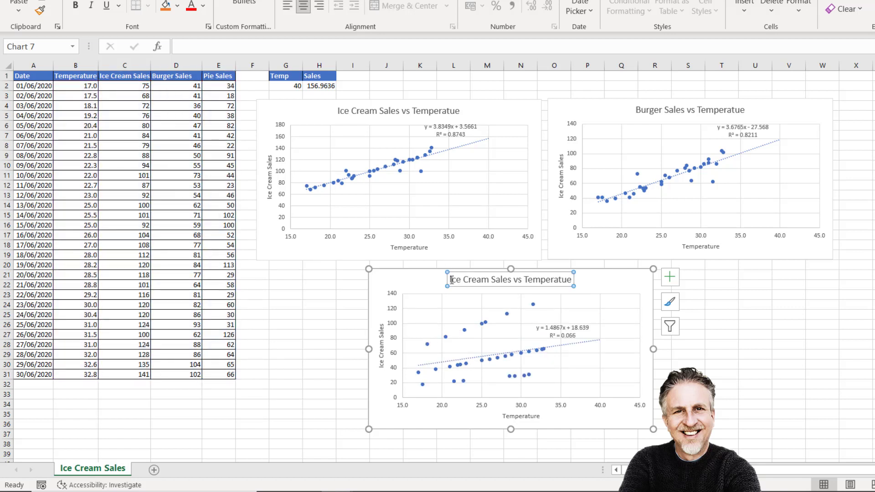
pyautogui.moveTo(450, 280); pyautogui.dragTo(490, 279)
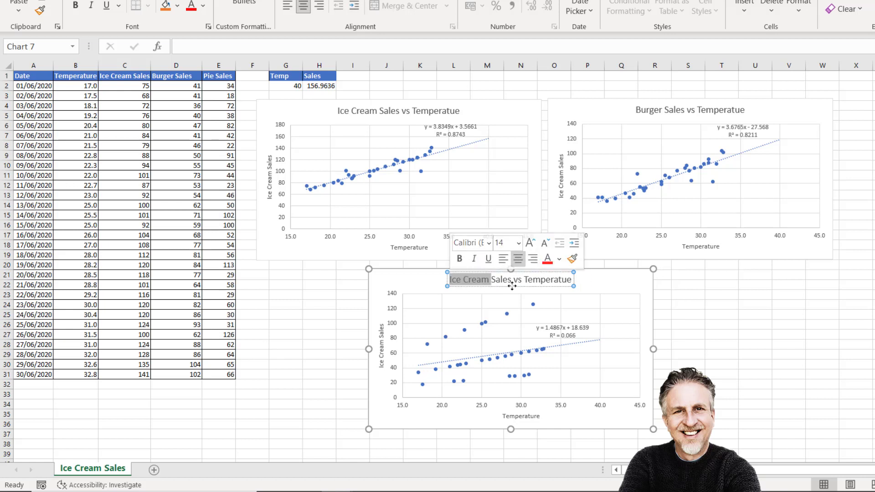
pyautogui.write('Pie')
pyautogui.press('Escape')
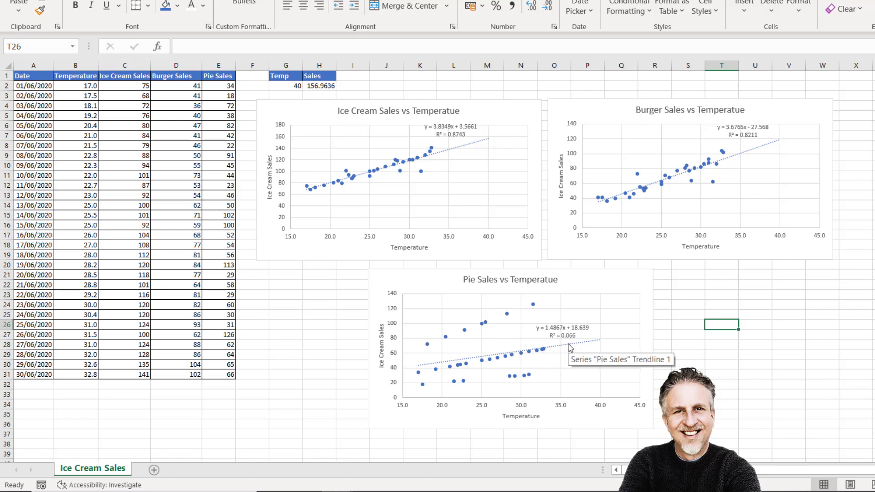
# Untick Trendline in Chart Elements so the Pie Sales chart shows only its points
pyautogui.click(569, 345)
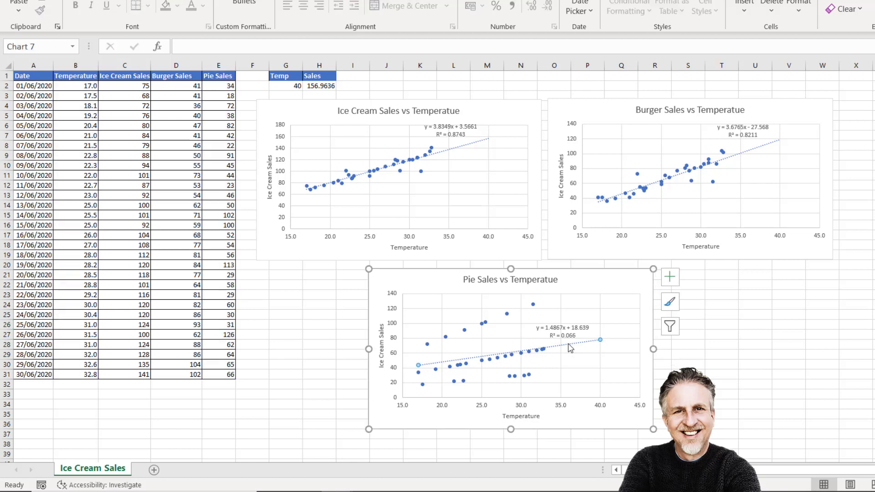
pyautogui.click(677, 279)
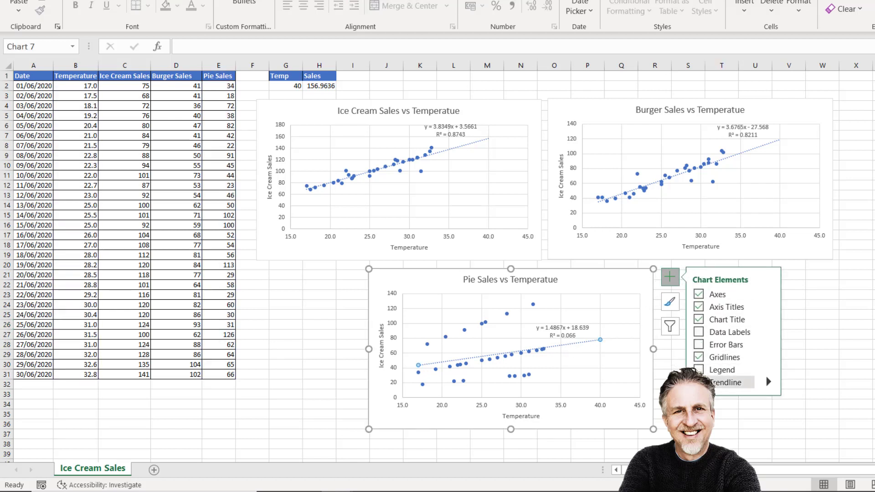
pyautogui.click(727, 382)
pyautogui.click(753, 423)
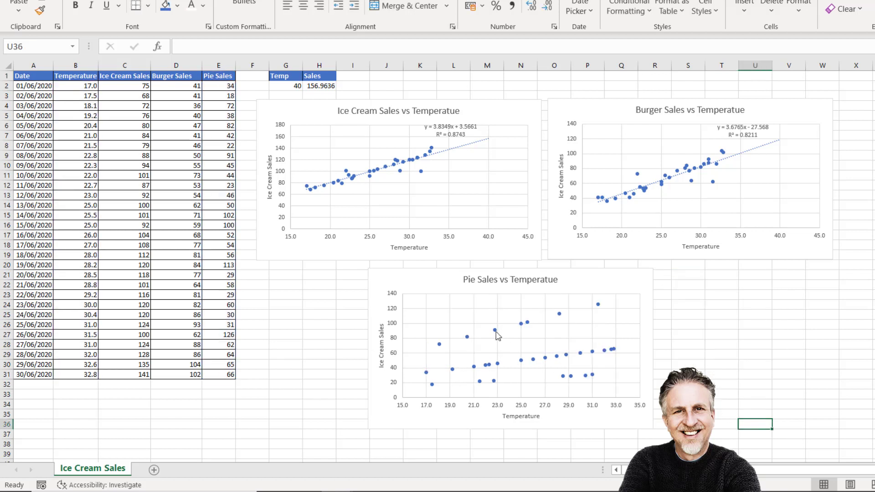
pyautogui.click(429, 283)
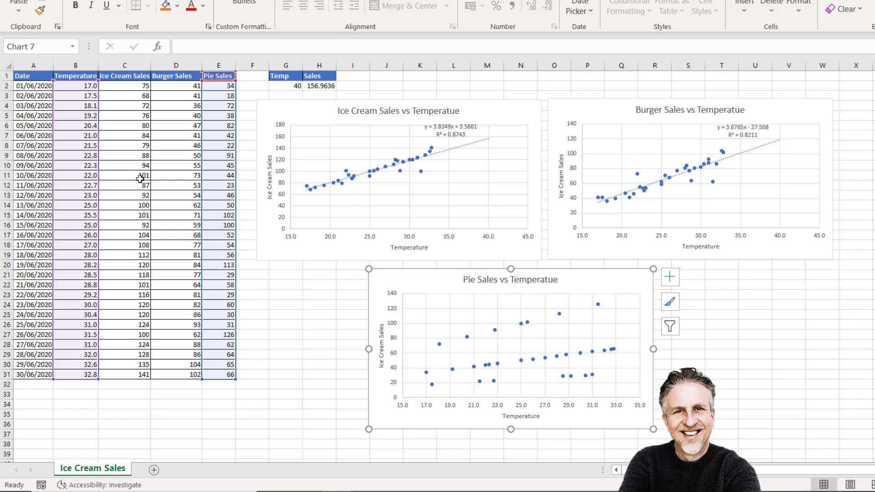
# Convert the range $A$1:$E$31 into an Excel table with headers (Table1)
pyautogui.click(119, 111)
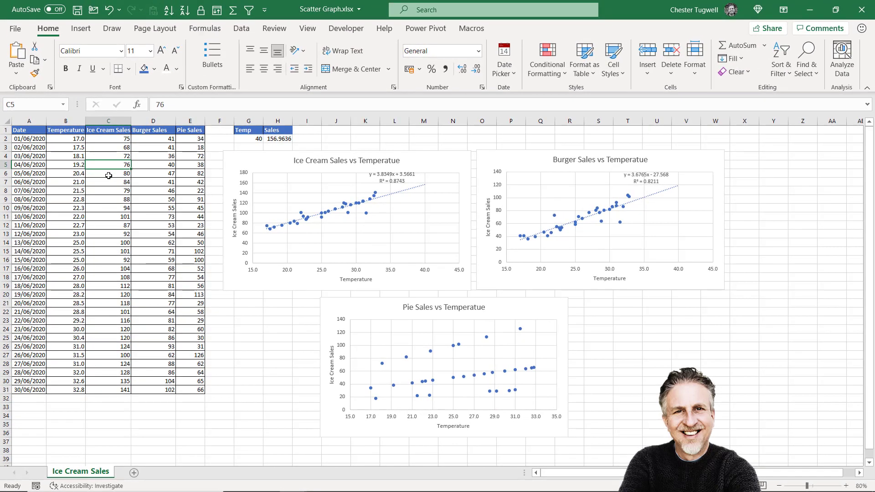
pyautogui.click(108, 175)
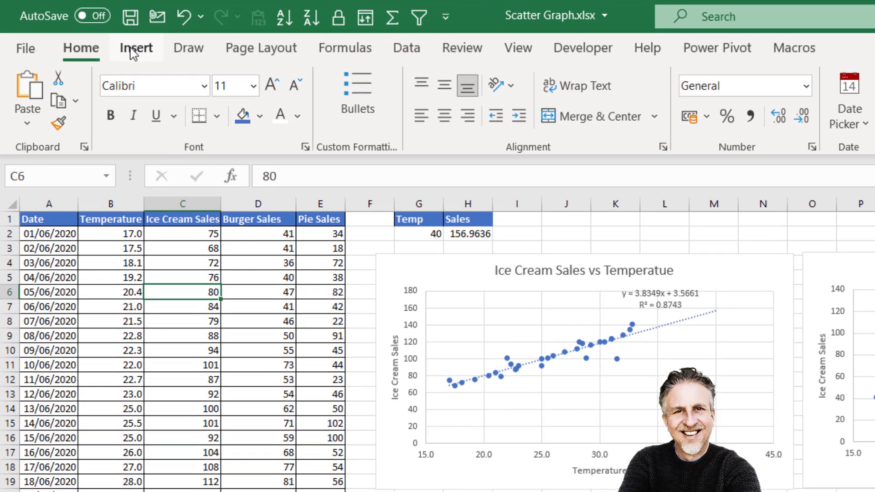
pyautogui.click(79, 30)
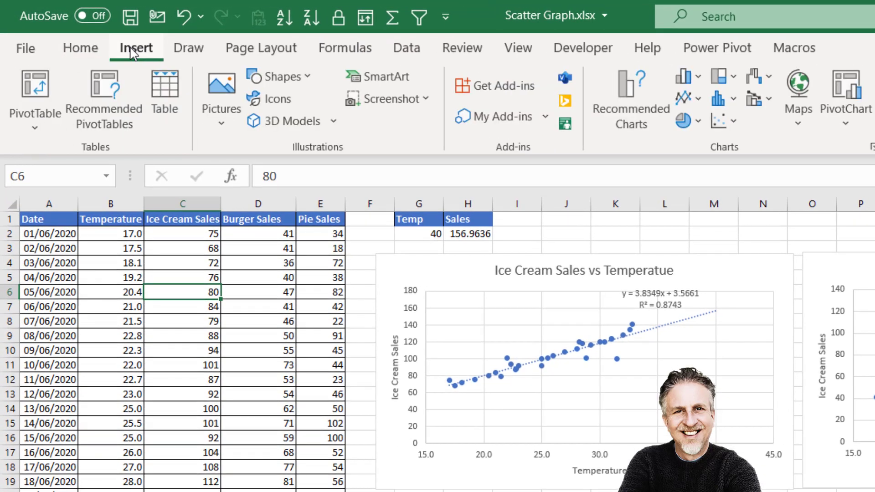
pyautogui.click(164, 88)
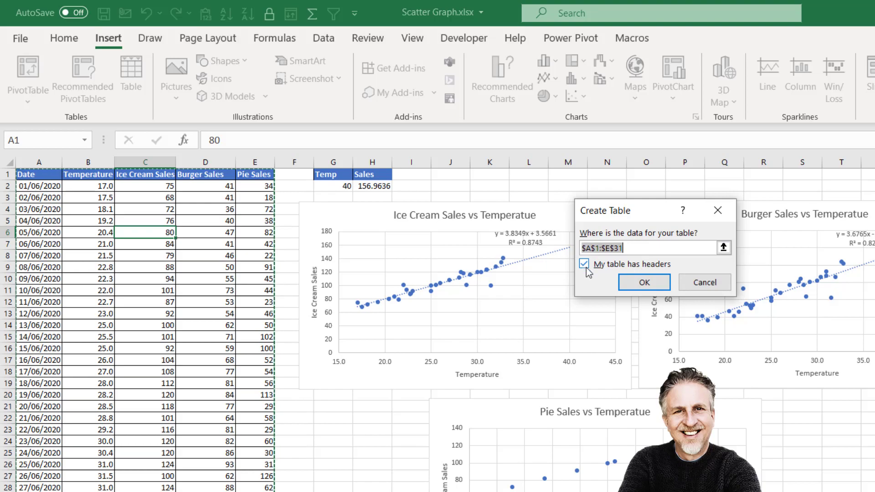
pyautogui.click(641, 282)
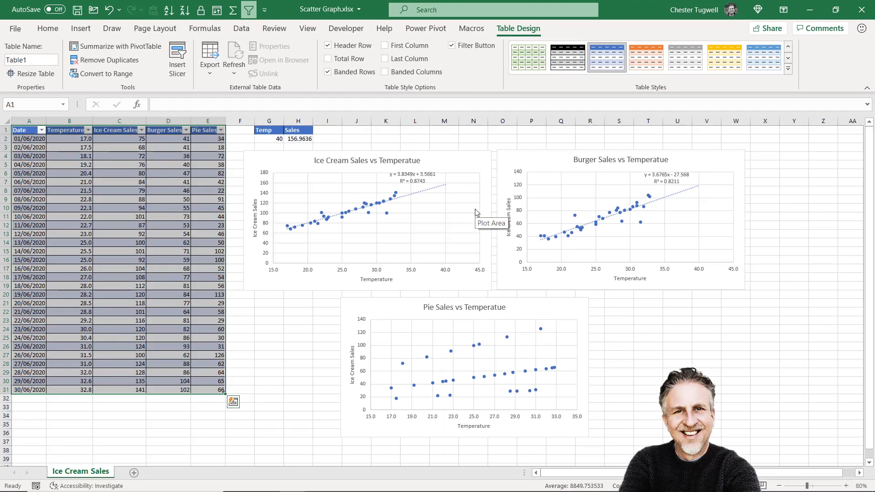
pyautogui.click(33, 399)
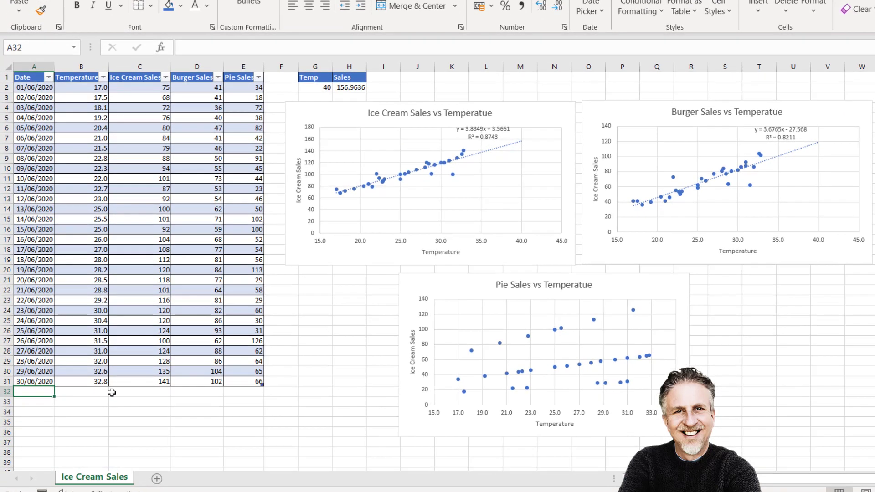
# Enter 01/07/2020, temperature 38, ice cream 150 and burger 130 in row 32
pyautogui.write('01/07/202')
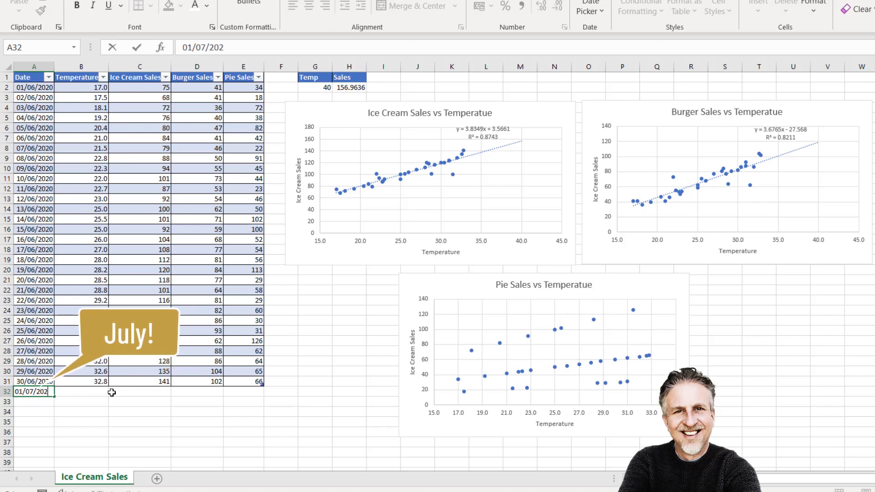
pyautogui.write('0')
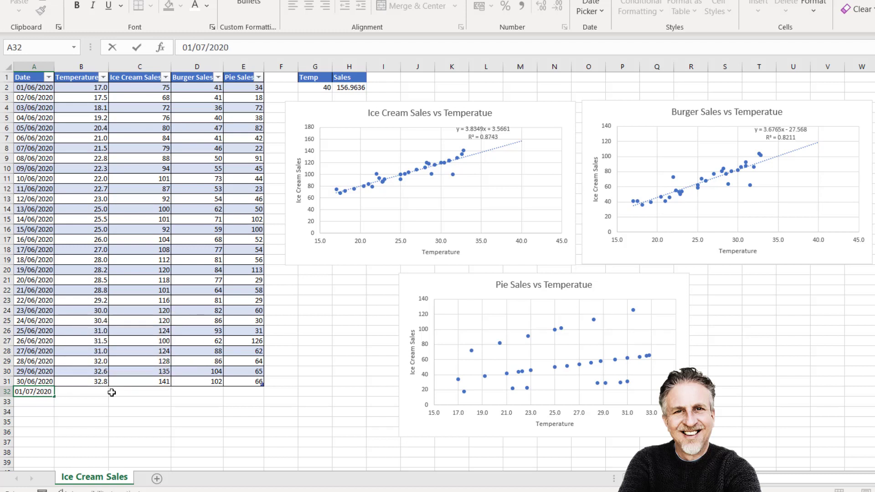
pyautogui.press('Tab')
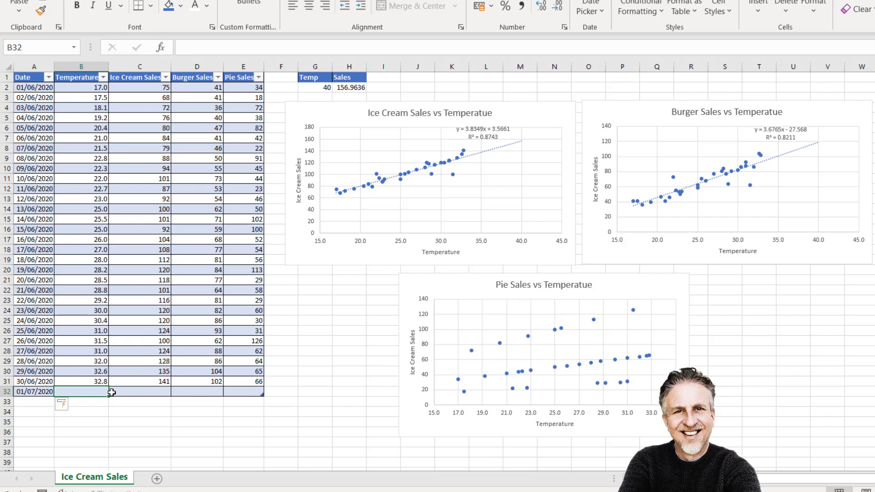
pyautogui.write('38')
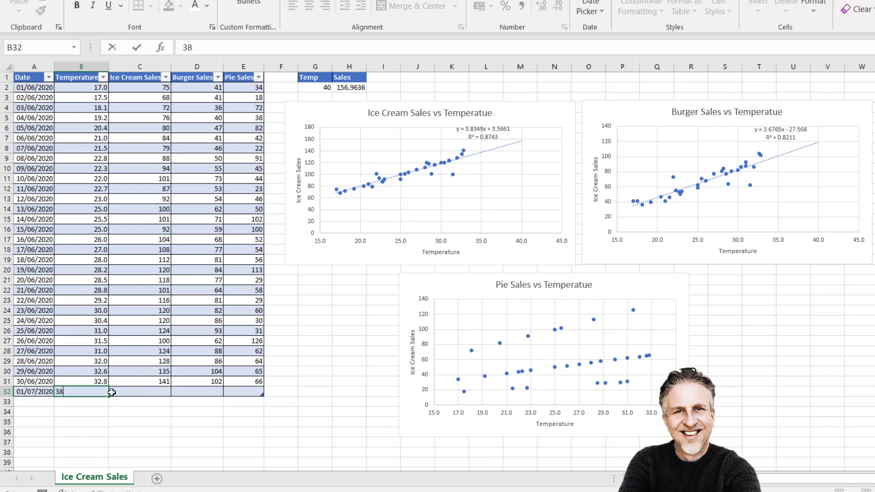
pyautogui.press('Tab')
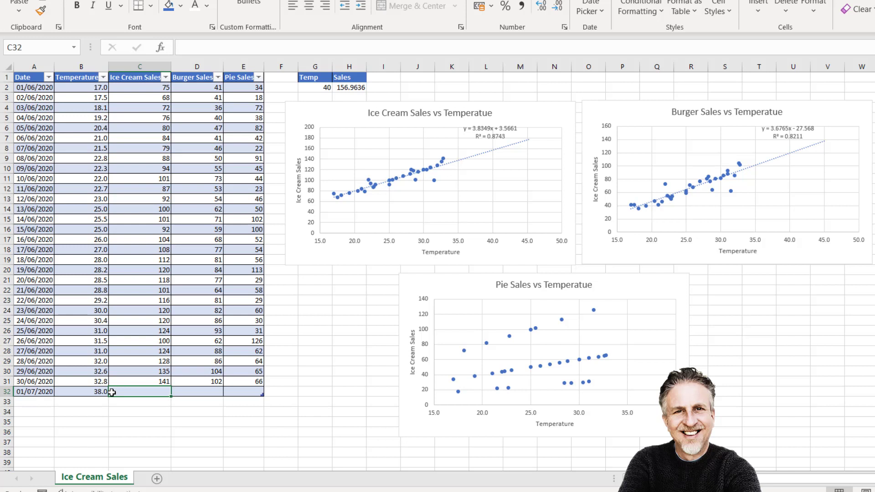
pyautogui.write('150')
pyautogui.press('Tab')
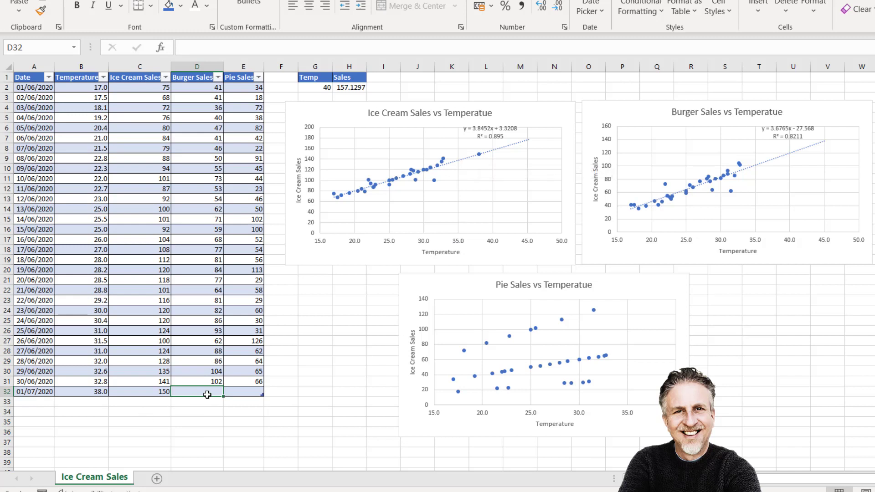
pyautogui.write('130')
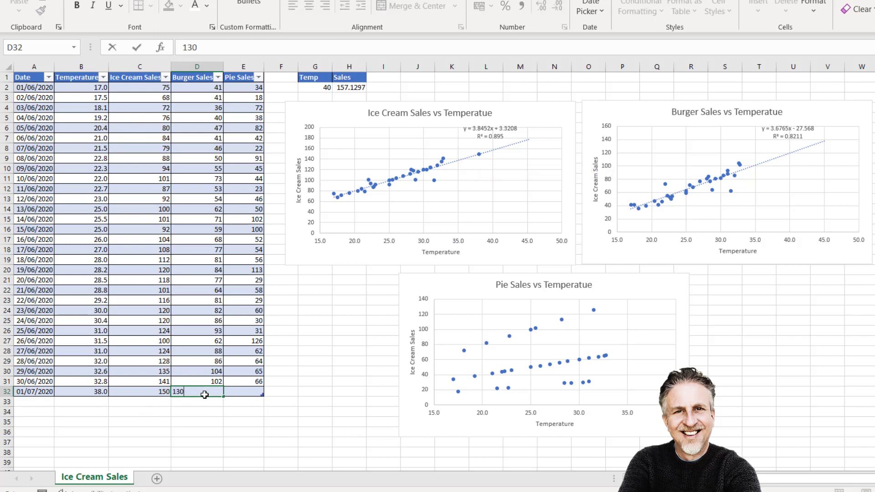
pyautogui.press('Return')
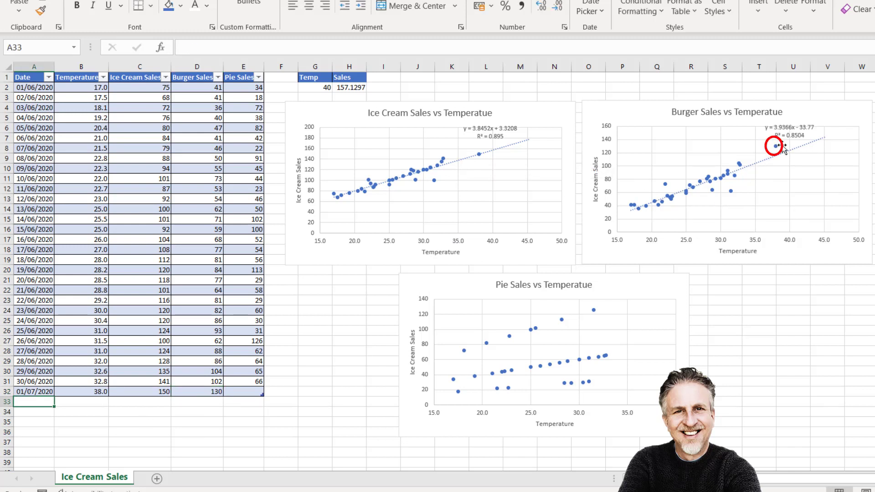
# Enter 50 as the July Pie Sales value
pyautogui.moveTo(778, 151)
pyautogui.click(248, 391)
pyautogui.write('50')
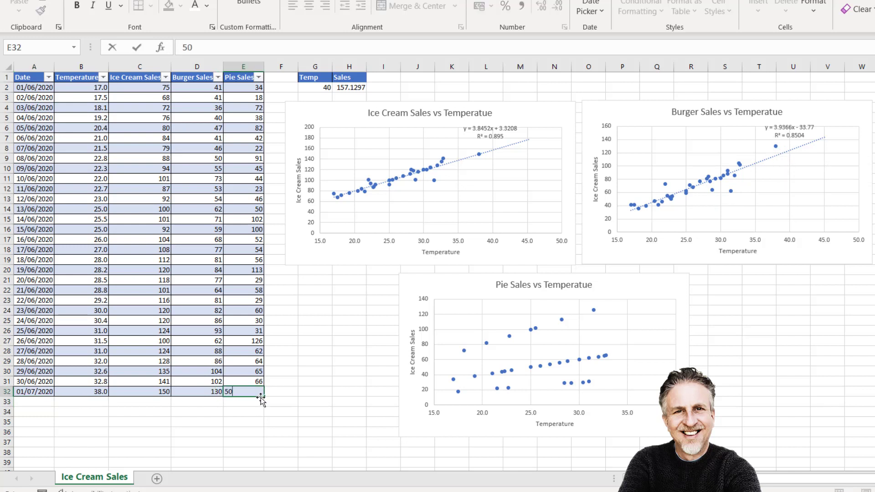
pyautogui.press('Return')
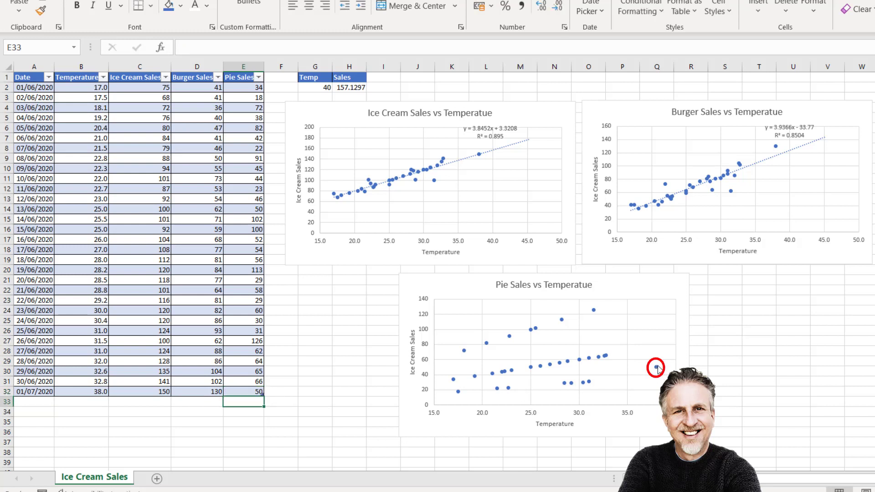
pyautogui.moveTo(657, 368)
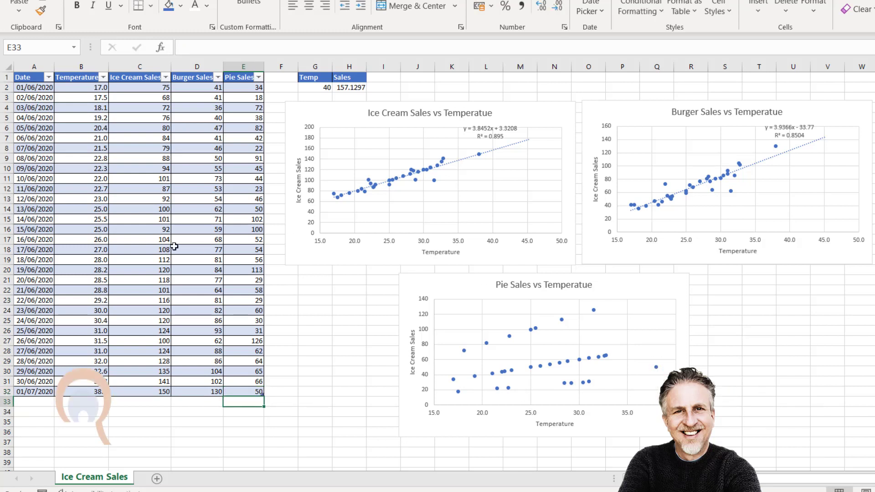